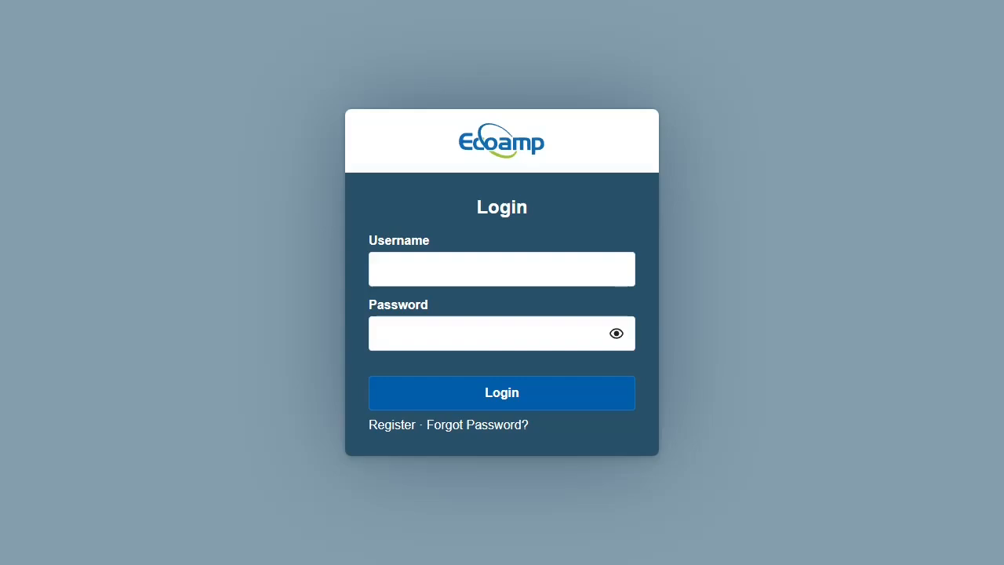
- Log in to Sygeta CRM with the company account's username and password
click(502, 269)
text(ecoamp)
key(Tab)
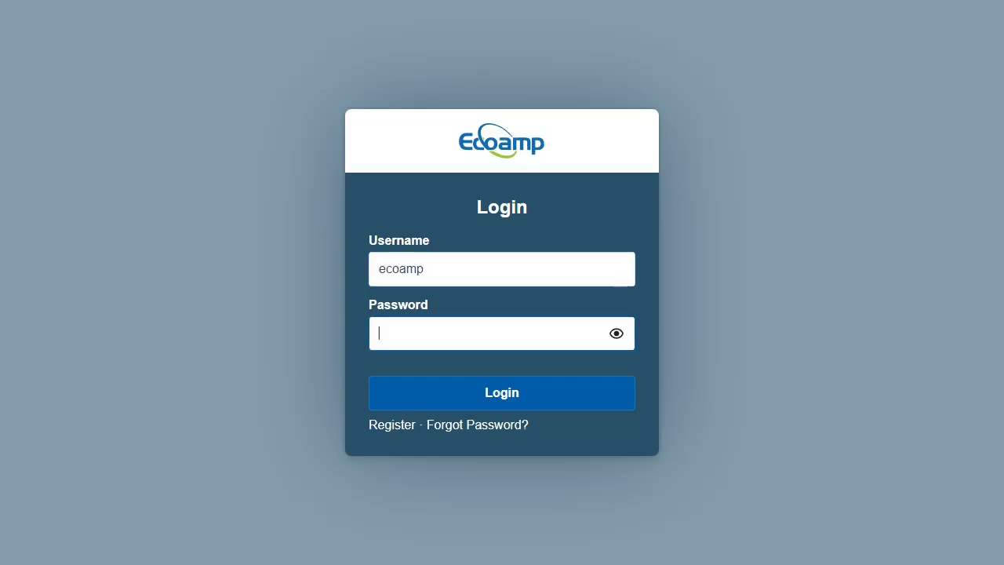
text(••••••••••)
key(Tab)
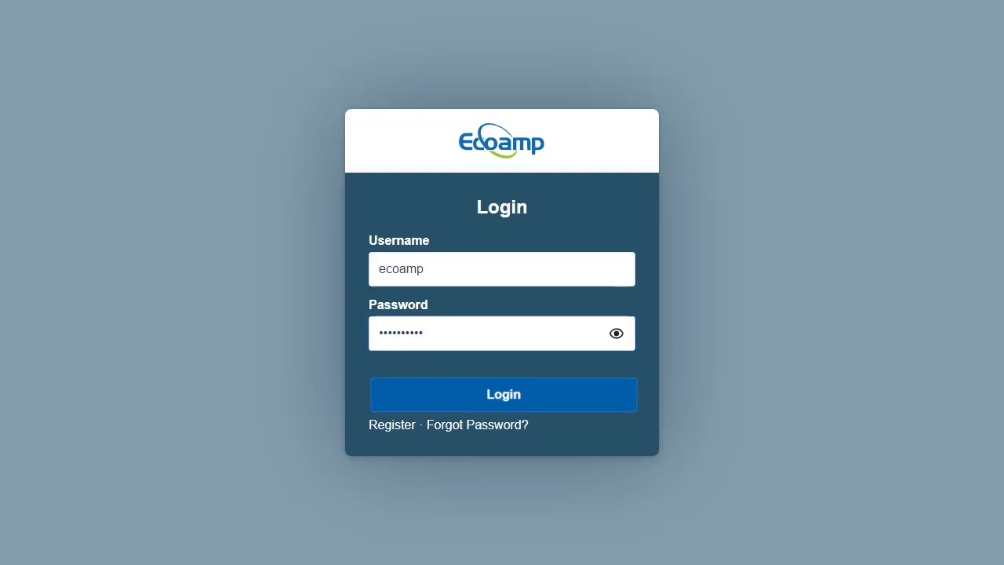
key(Return)
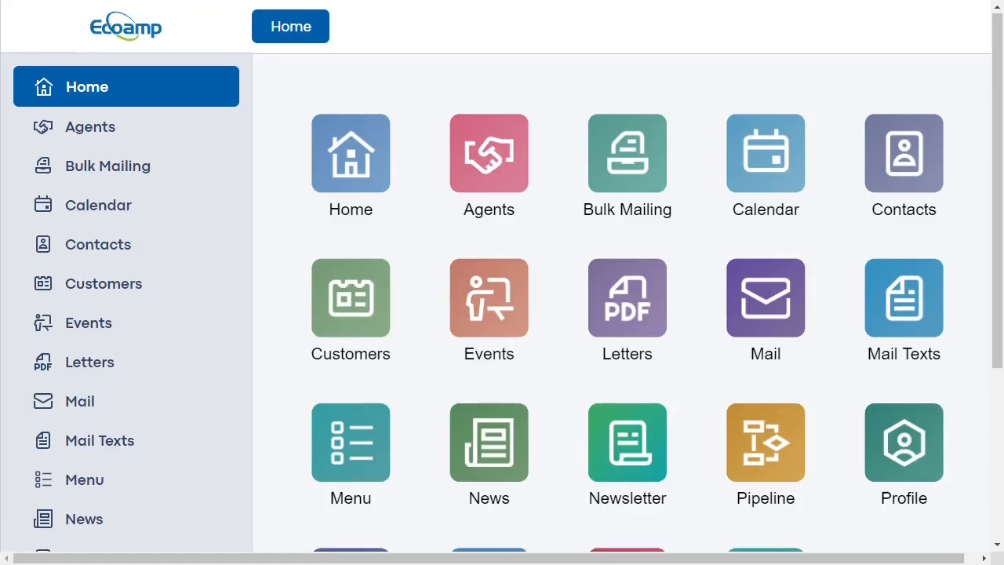
- Scroll through the dashboard's module tiles, then go to the Agents section
scroll(502, 283, down, 2)
scroll(502, 283, down, 1)
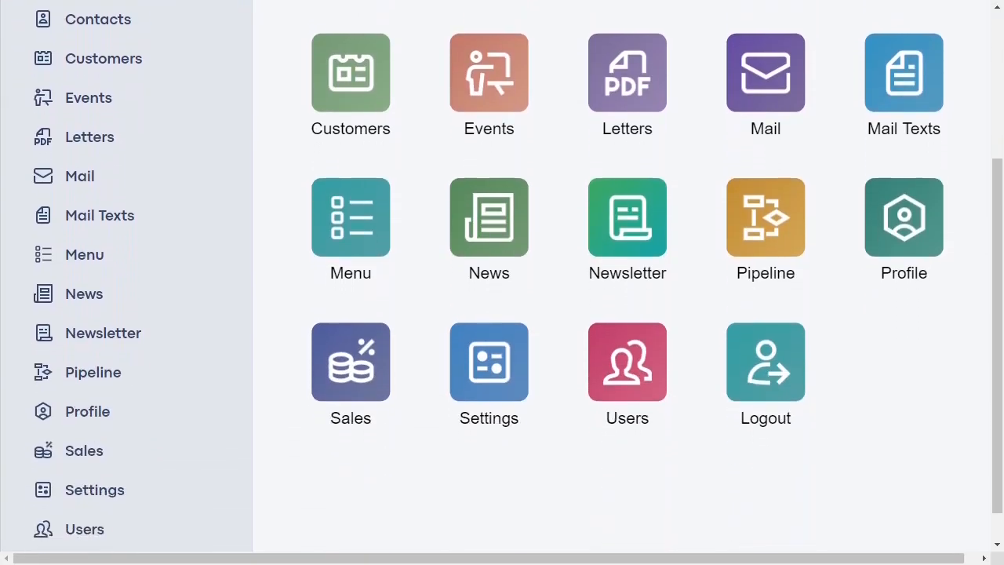
scroll(502, 282, up, 3)
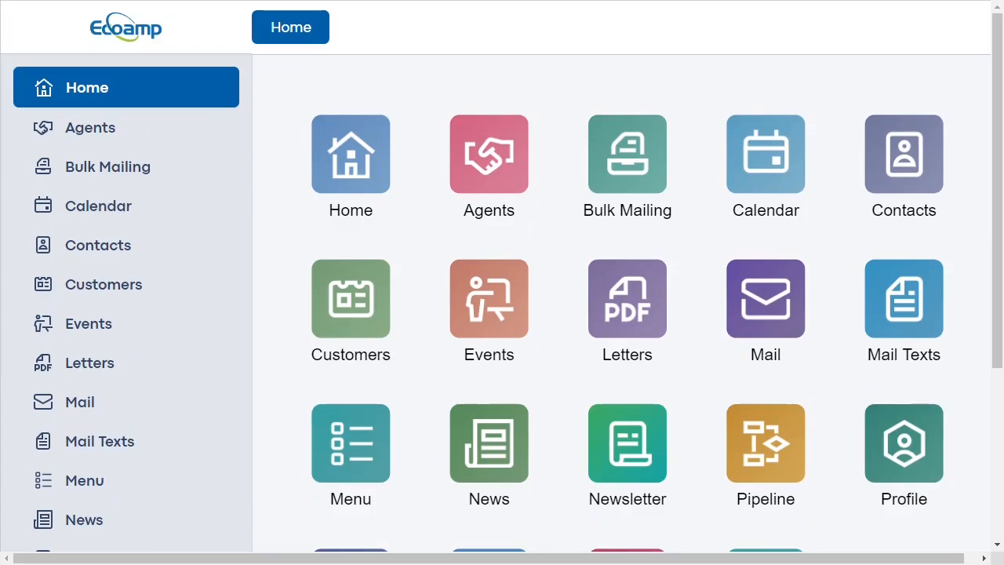
click(90, 128)
- Start a partner invitation with salutation Miss and the partner's e-mail, first name and surname
click(322, 226)
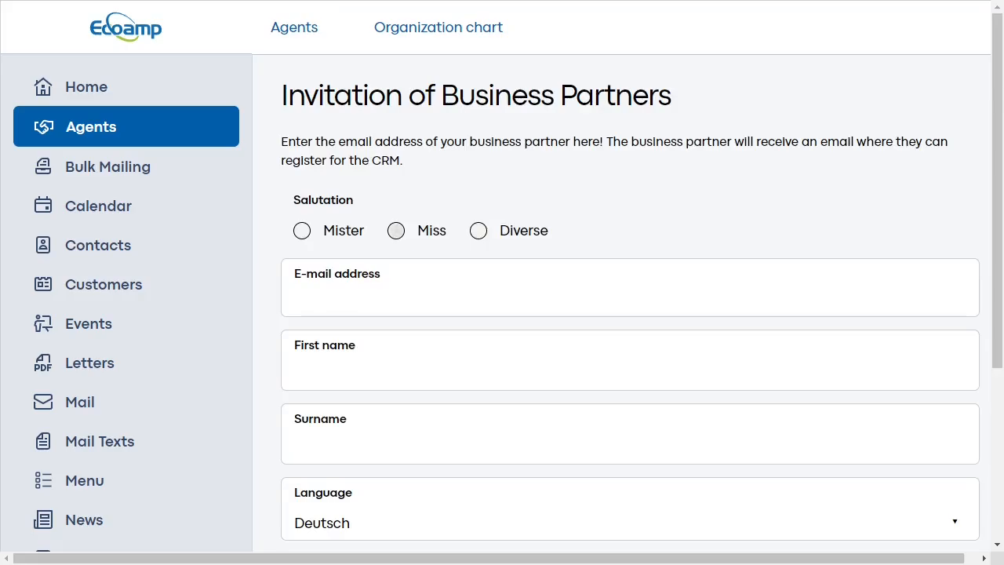
click(396, 231)
click(408, 297)
text(tina.)
key(BackSpace)
key(BackSpace)
key(BackSpace)
key(BackSpace)
key(BackSpace)
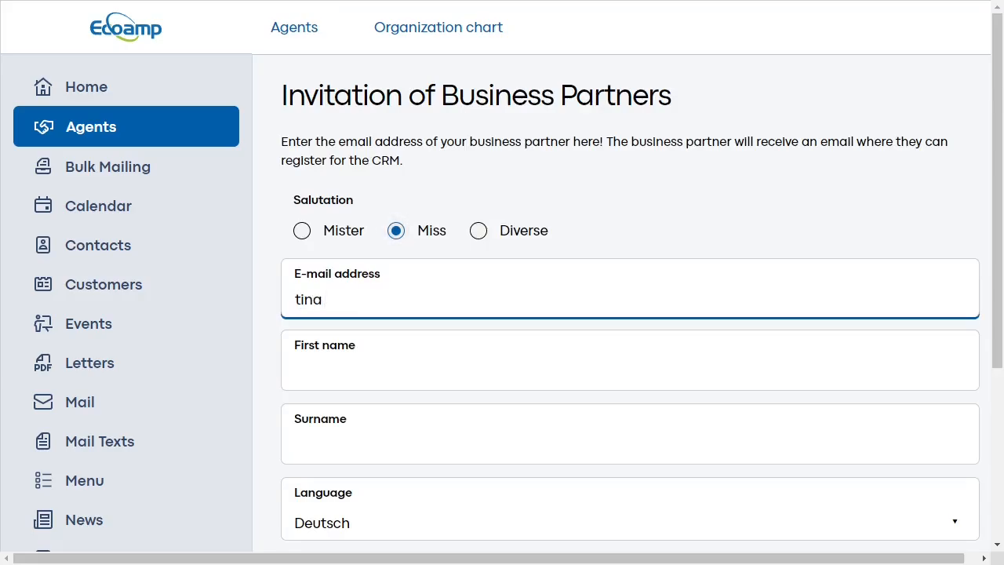
key(Tab)
key(Tab)
- Set the invitation language to English and send the partner invitation
scroll(502, 314, down, 1)
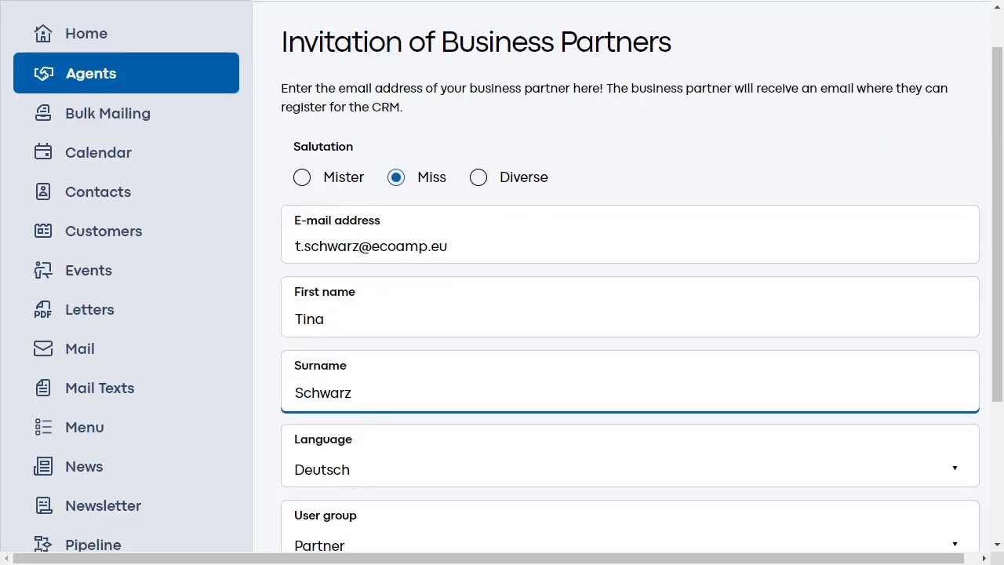
scroll(502, 314, down, 3)
key(Tab)
key(space)
key(Down)
key(Return)
click(326, 385)
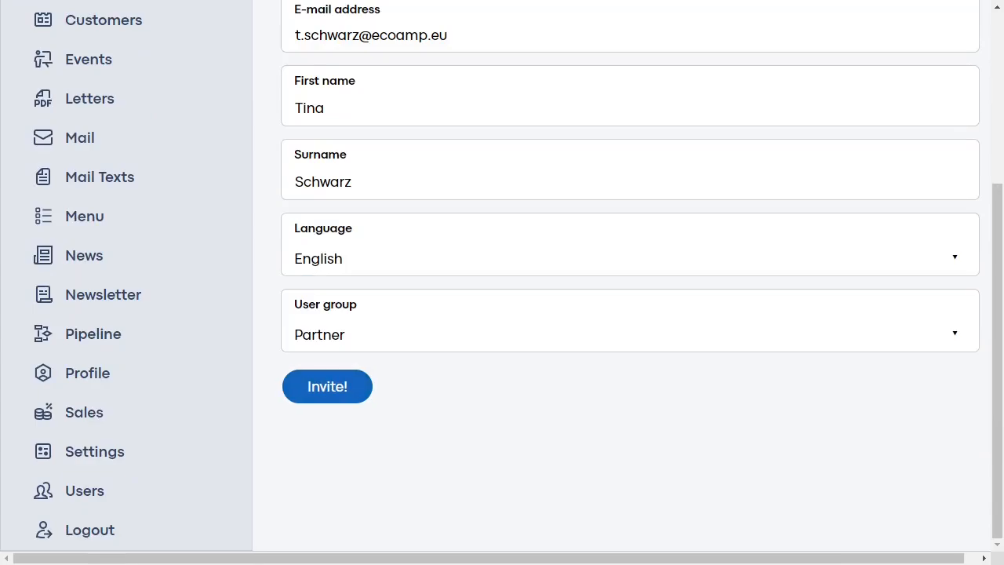
scroll(627, 283, up, 5)
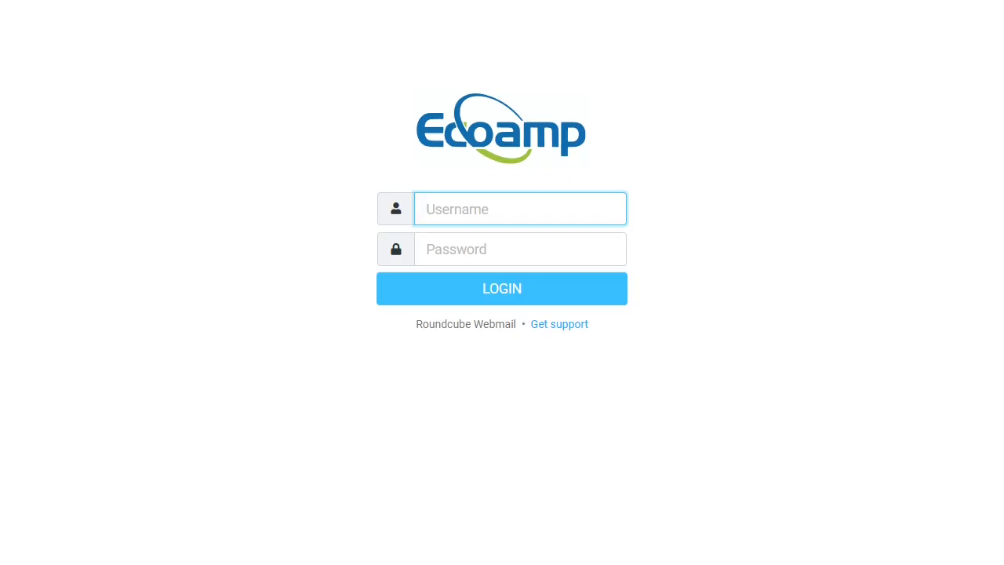
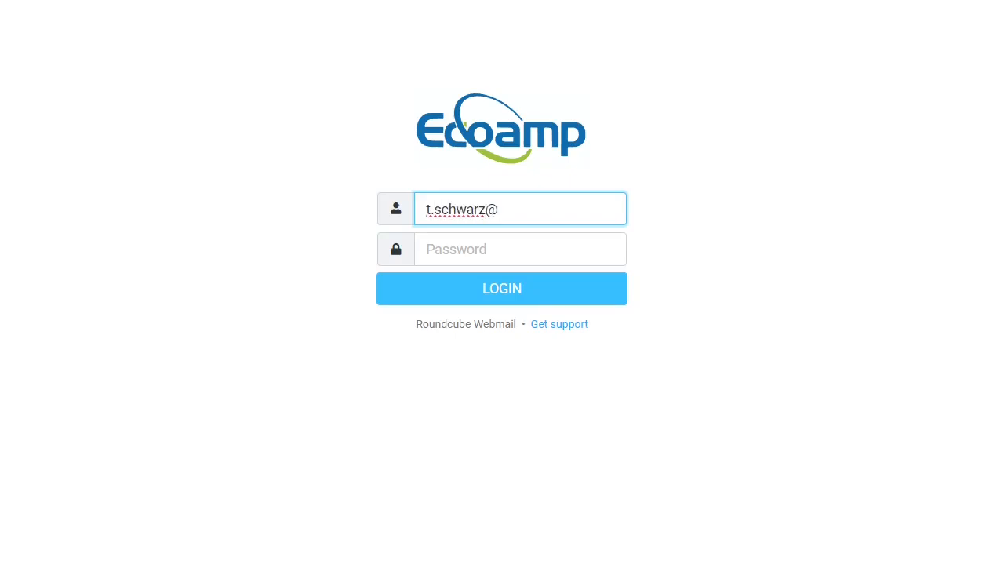
- Log in to Roundcube Webmail with the partner's e-mail address and password
key(Tab)
text(•••••••••)
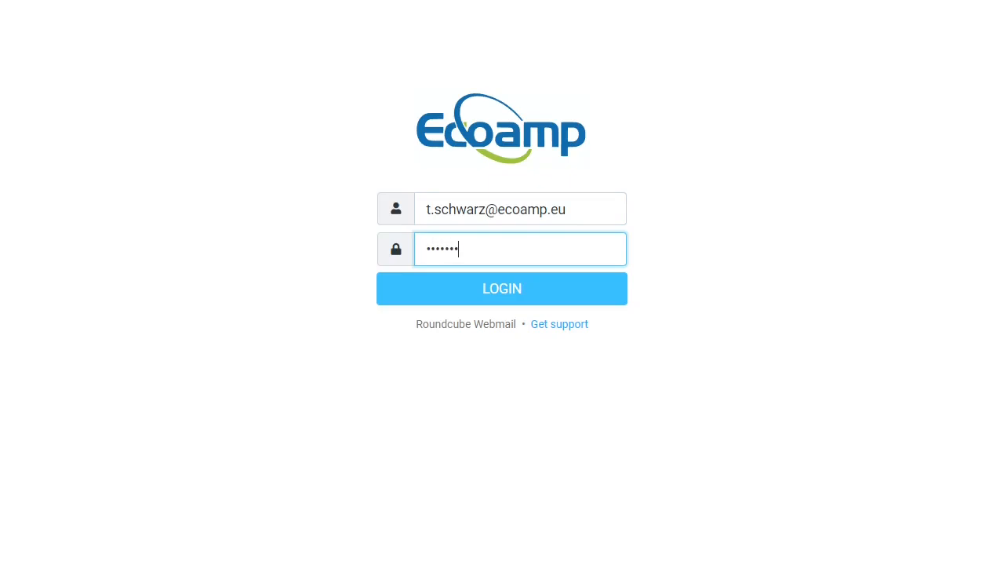
key(Return)
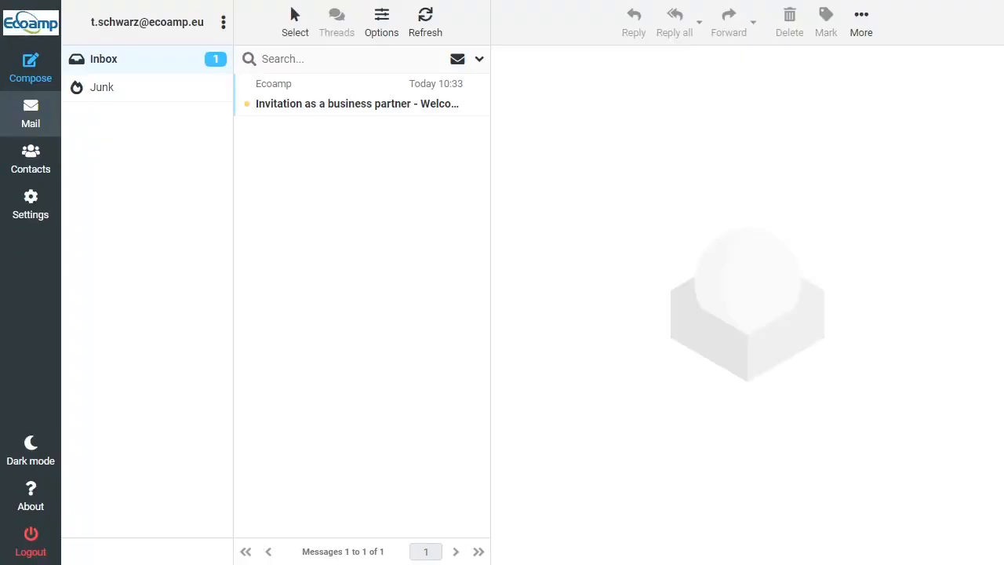
- Open the partner invitation e-mail and follow its Register as a Partner link
click(357, 103)
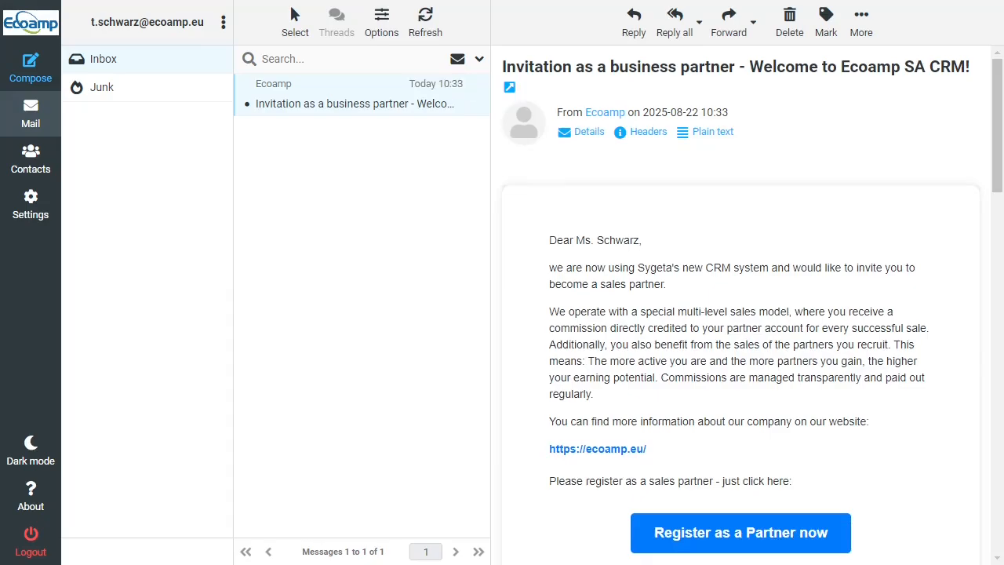
scroll(752, 302, down, 3)
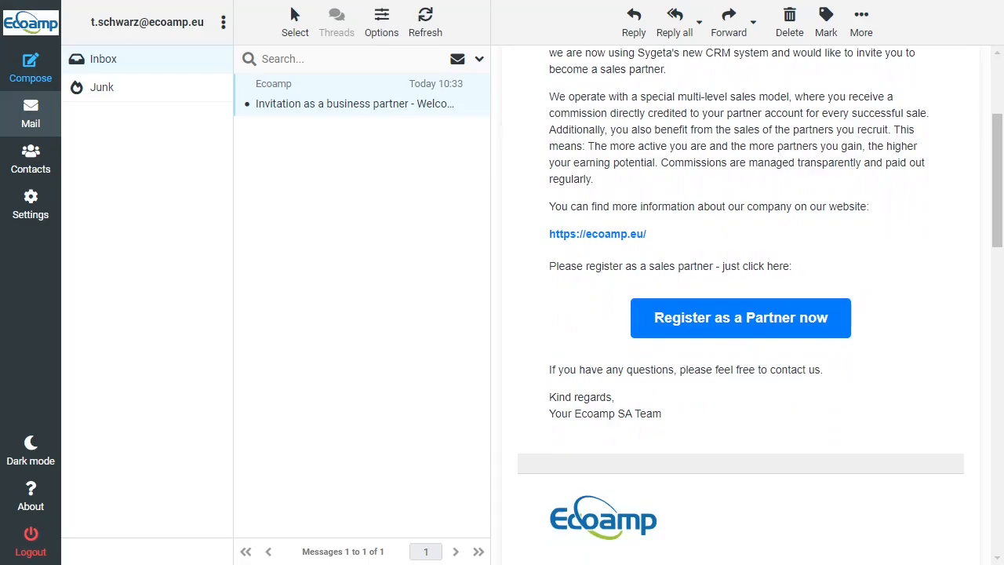
click(741, 317)
- Enter company Ecoamp SA, salutation Miss, and the partner's first and last name
text(Ecoamp SA)
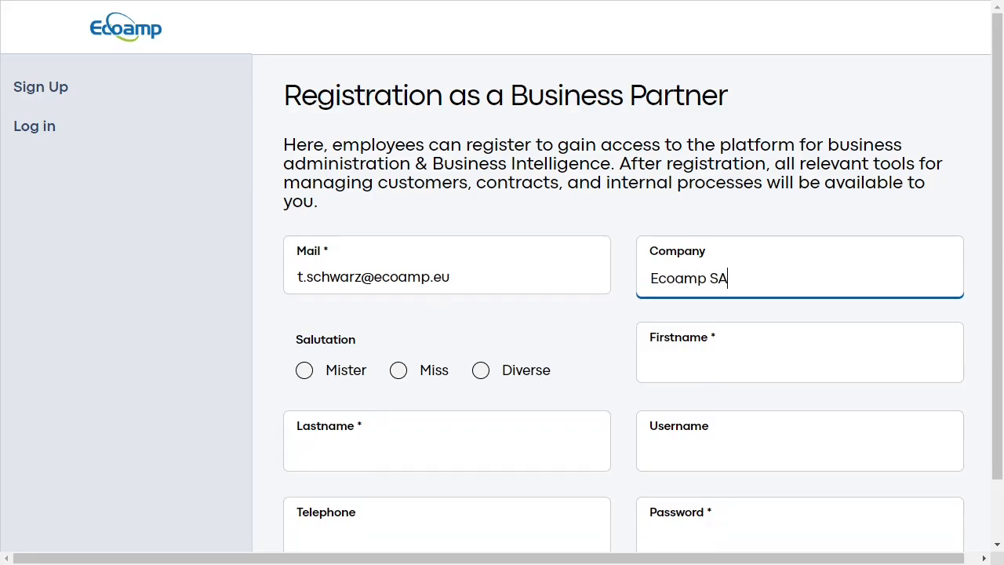
click(398, 371)
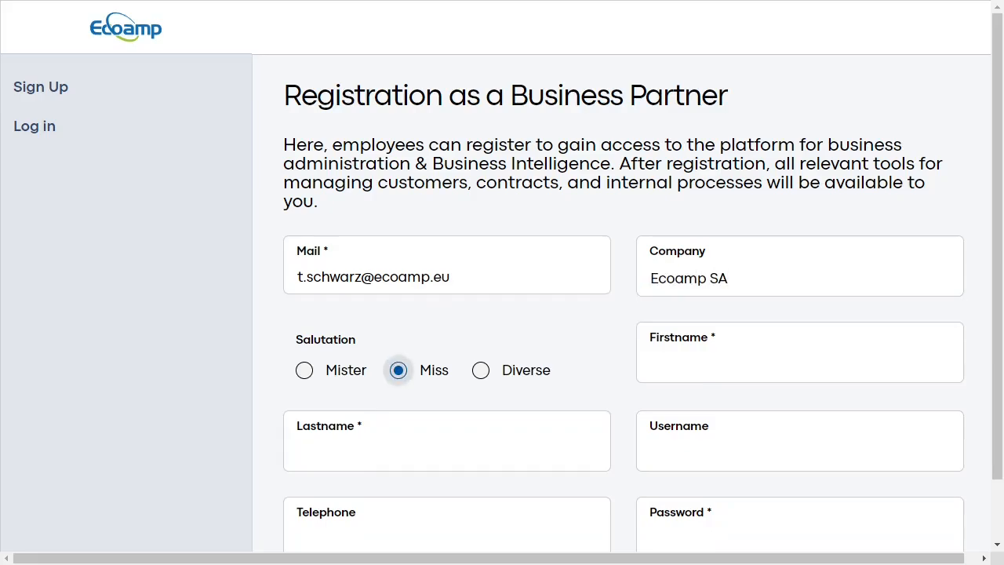
click(800, 364)
key(Tab)
- Fill in the partner's username and password and submit the registration
key(Tab)
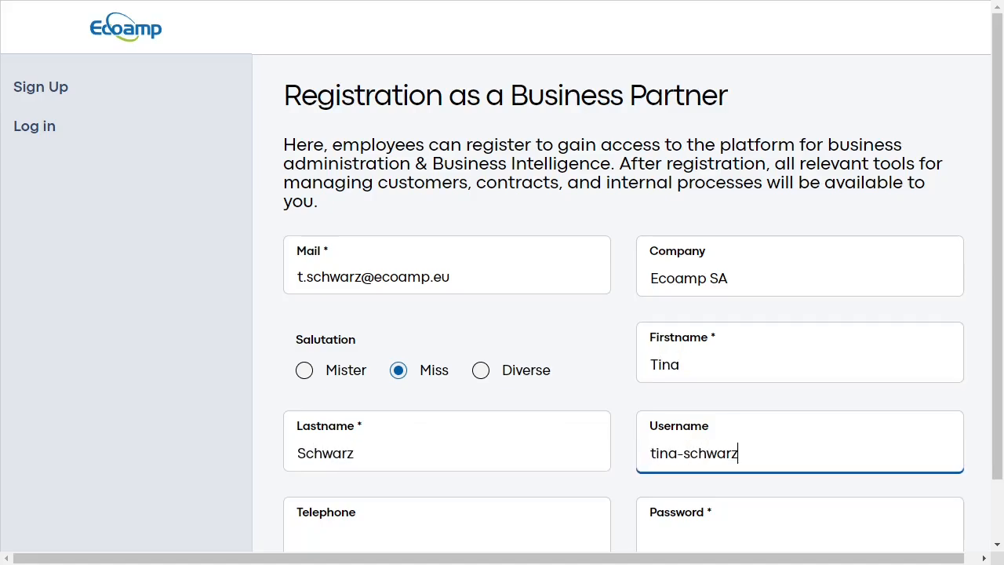
key(Tab)
key(Tab)
text(Eco•••••••)
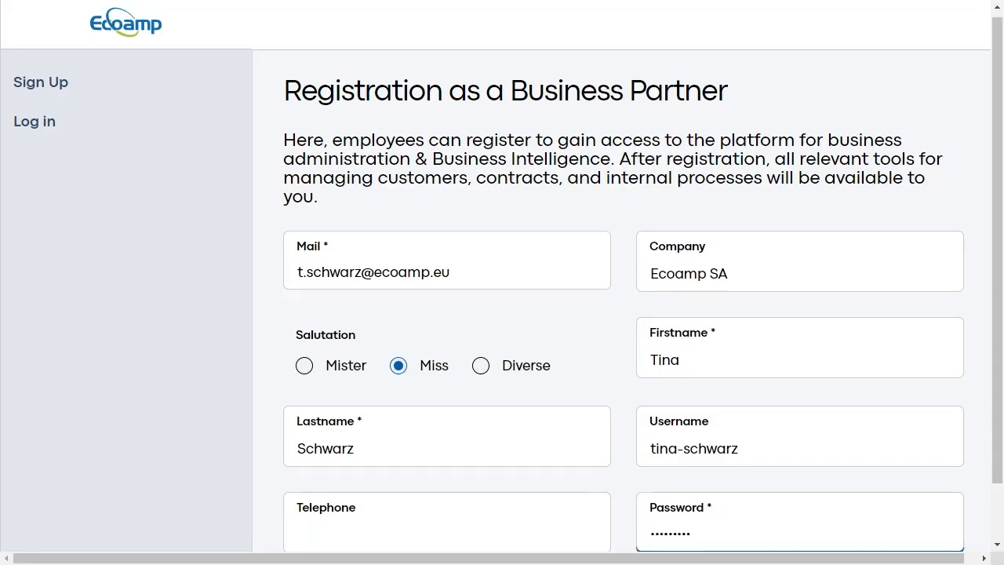
key(Tab)
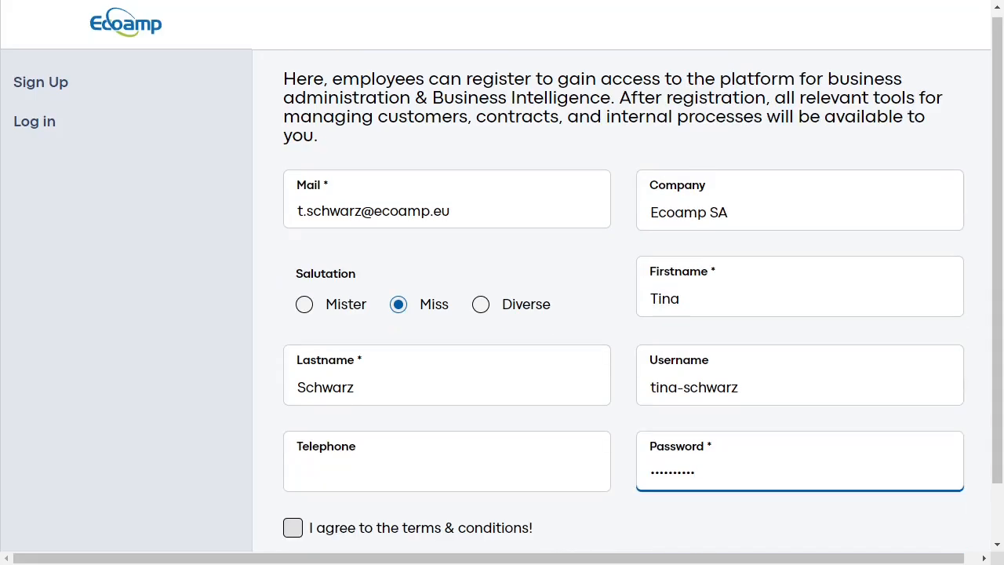
scroll(502, 314, down, 1)
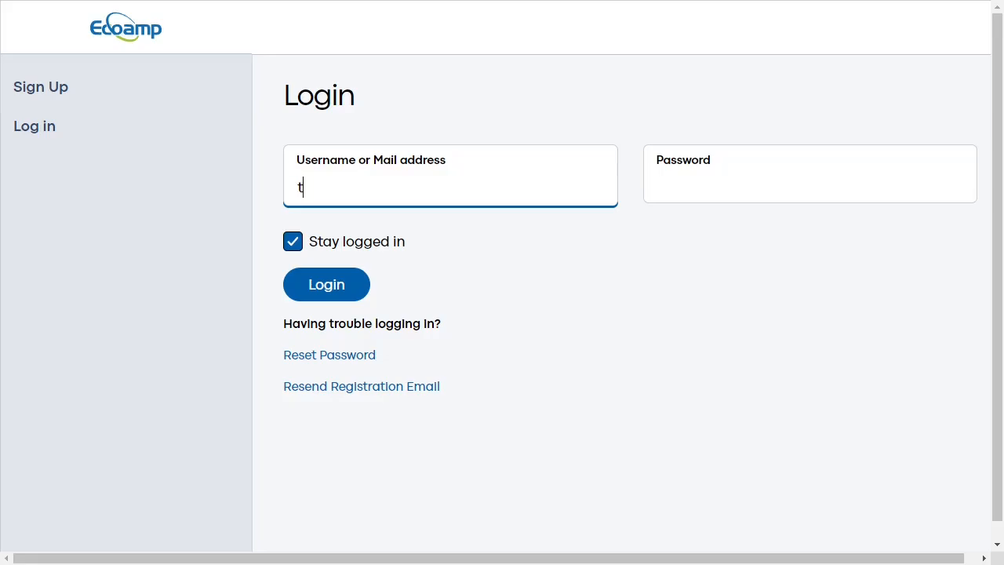
- Log in with the newly registered partner's username and password
key(Tab)
text(•••••••••)
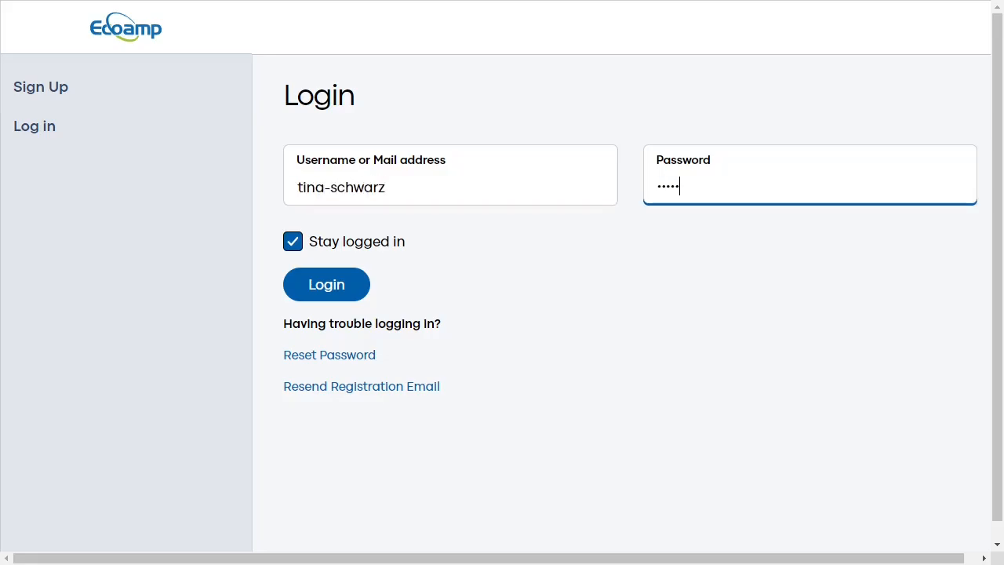
key(Tab)
key(Tab)
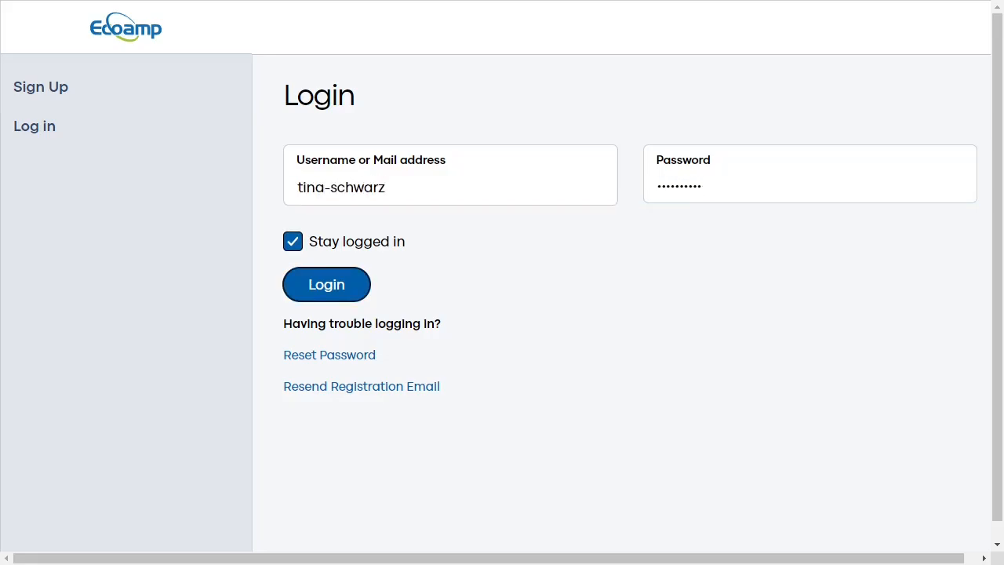
key(Return)
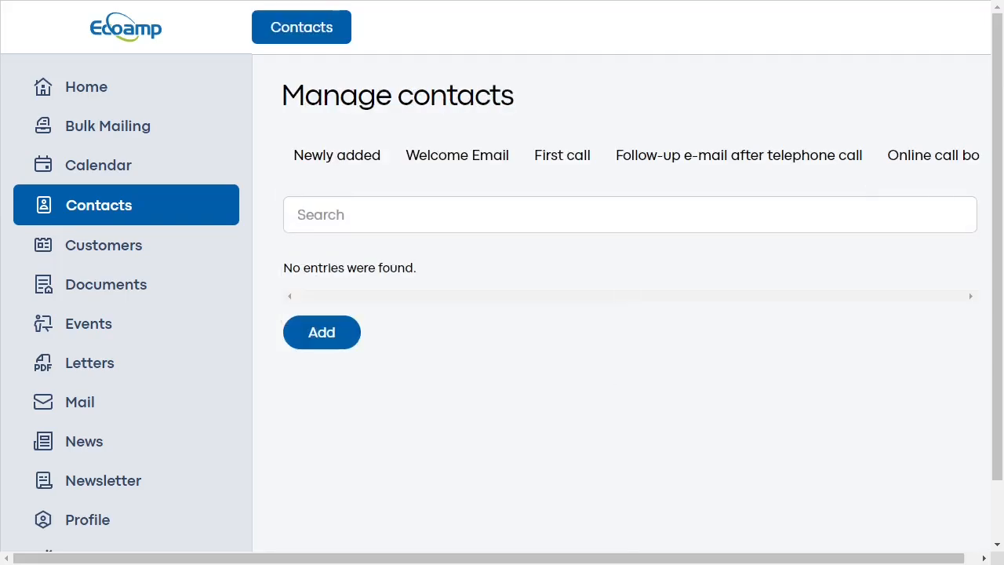
- Start a new contact for Metayota Corp. with salutation Mr. and the contact person's first name and surname
click(322, 333)
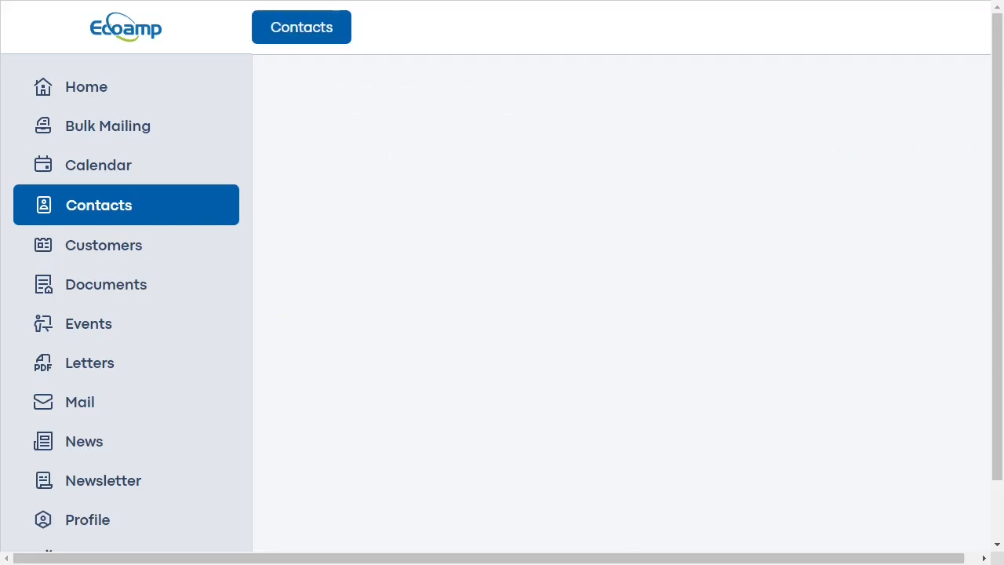
click(448, 187)
text(Metayota Corp.)
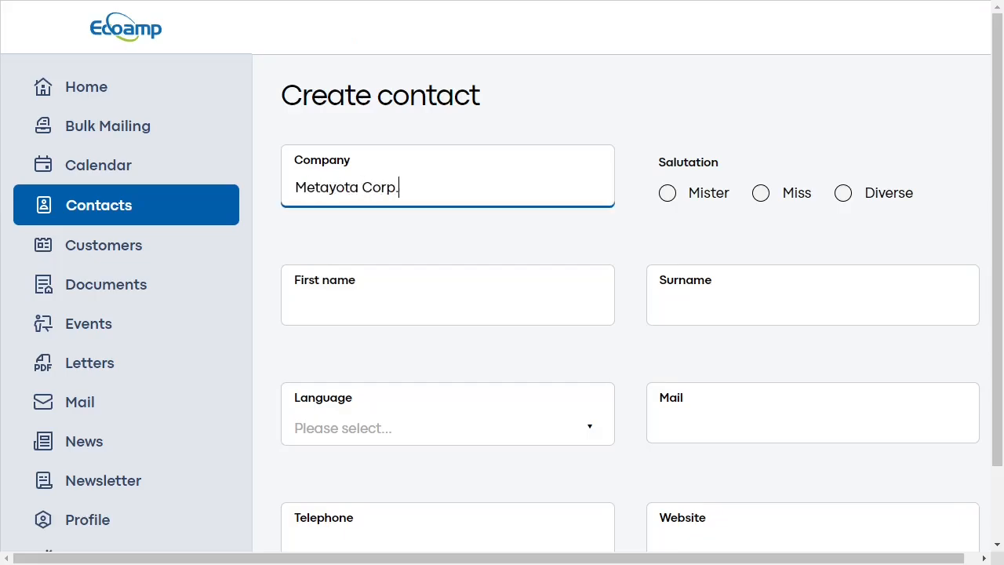
key(Tab)
key(space)
key(Tab)
key(Tab)
key(Tab)
key(Down)
key(Tab)
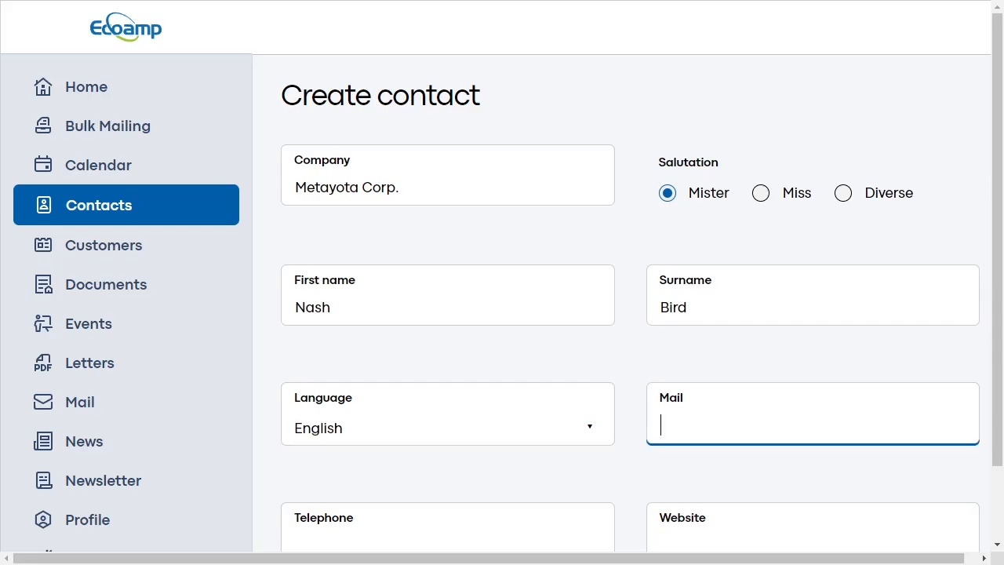
scroll(502, 282, down, 2)
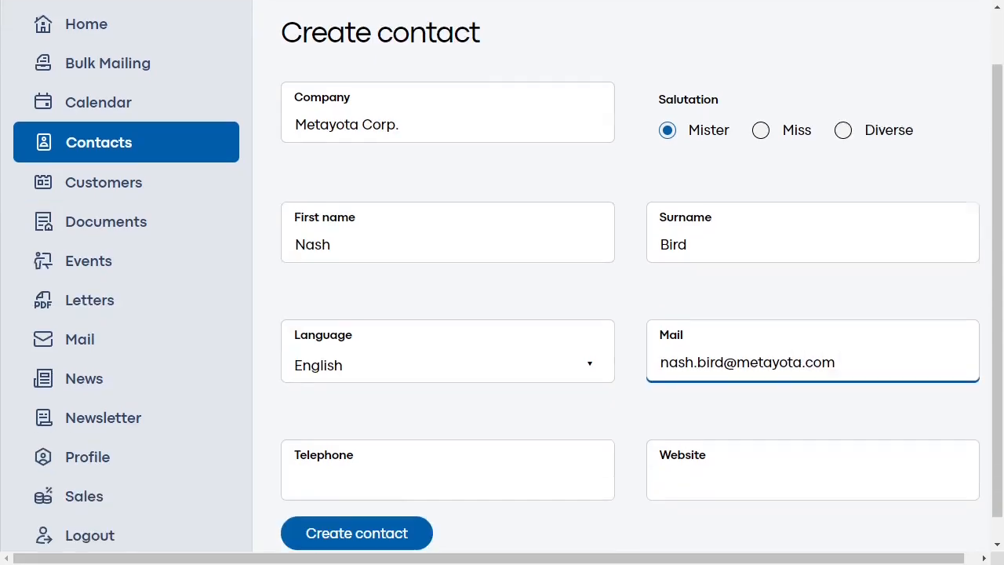
key(Tab)
text(https://metayota.com/)
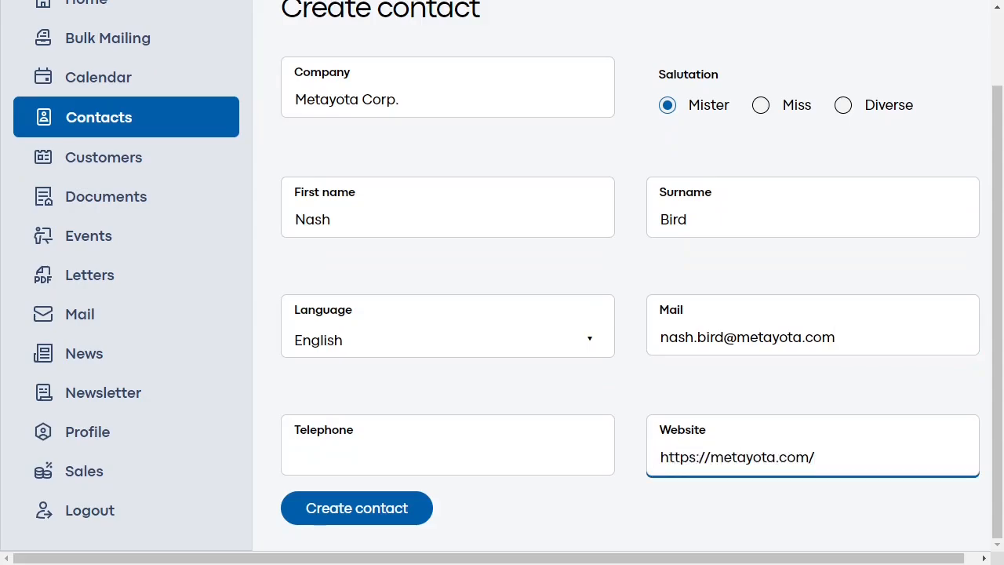
key(Return)
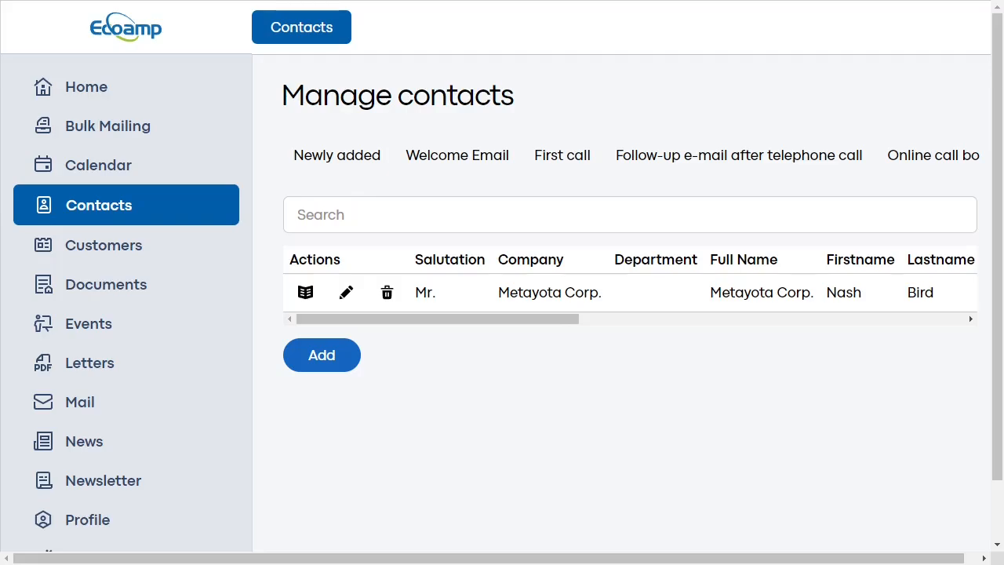
- Open Metayota Corp.'s detail page and scroll down to its Sales Pipeline stages
click(306, 292)
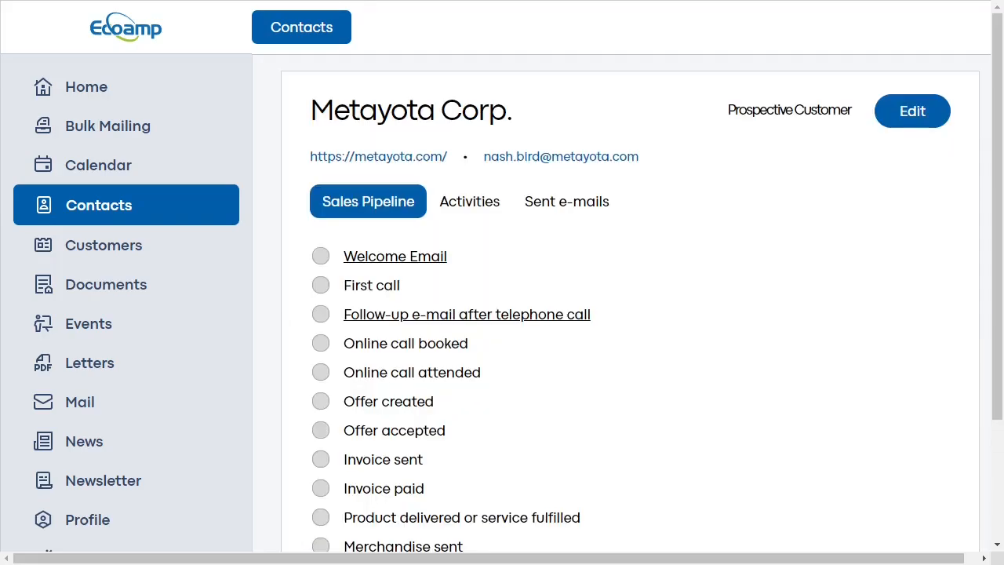
scroll(503, 314, down, 3)
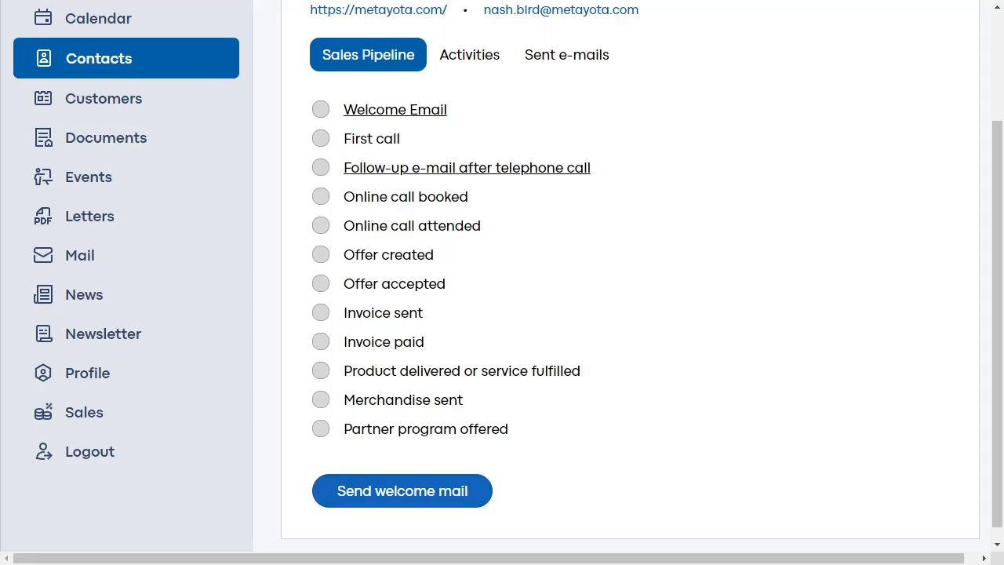
- Send Metayota Corp. the welcome mail and preview the sent 'Welcome to Ecoamp SA' e-mail
click(402, 490)
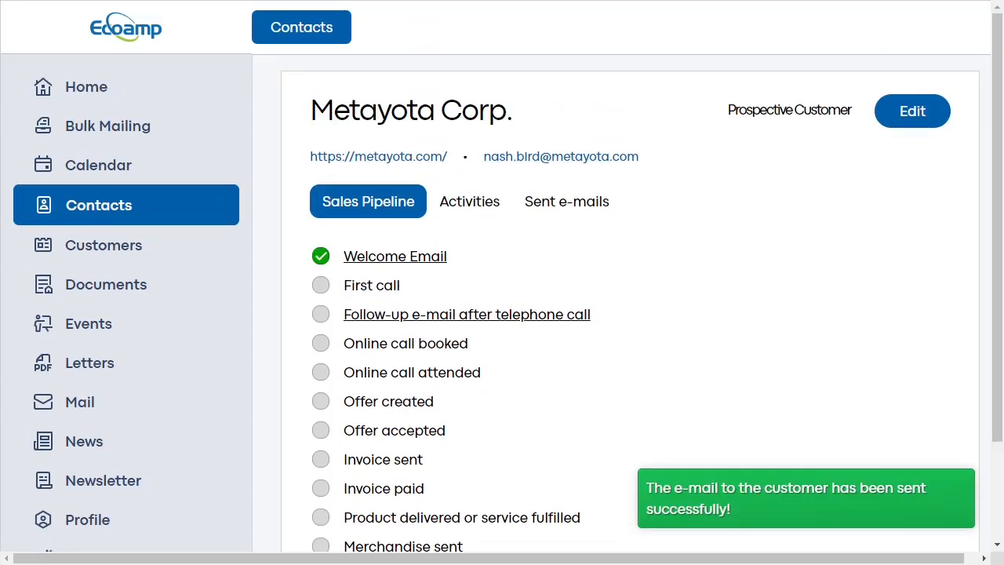
click(567, 201)
click(392, 240)
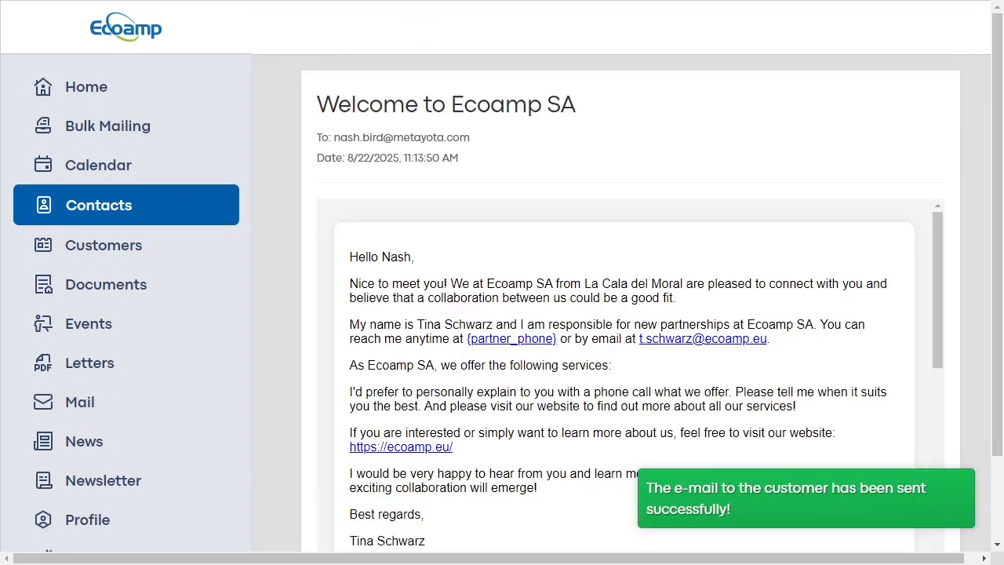
scroll(624, 373, down, 10)
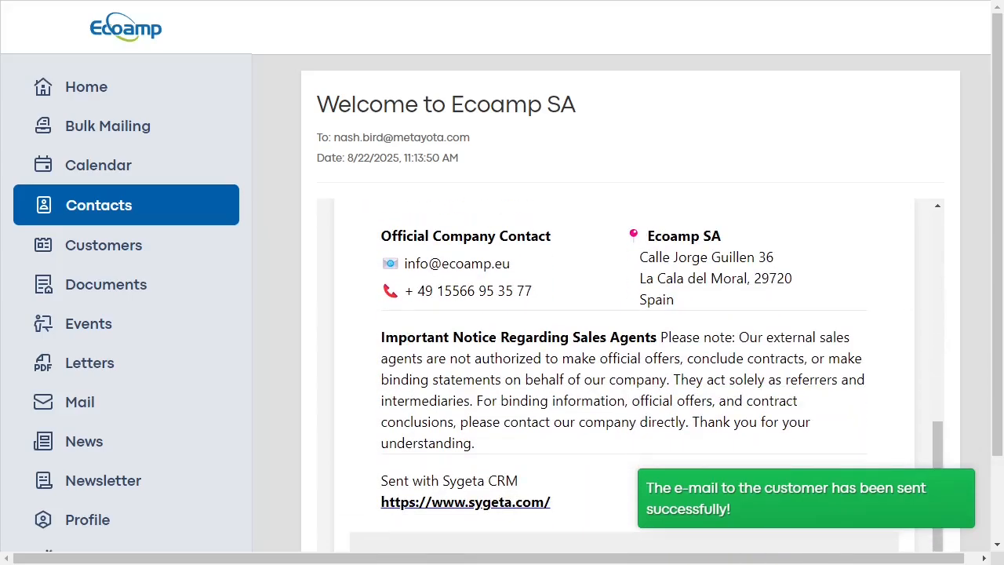
scroll(624, 373, up, 10)
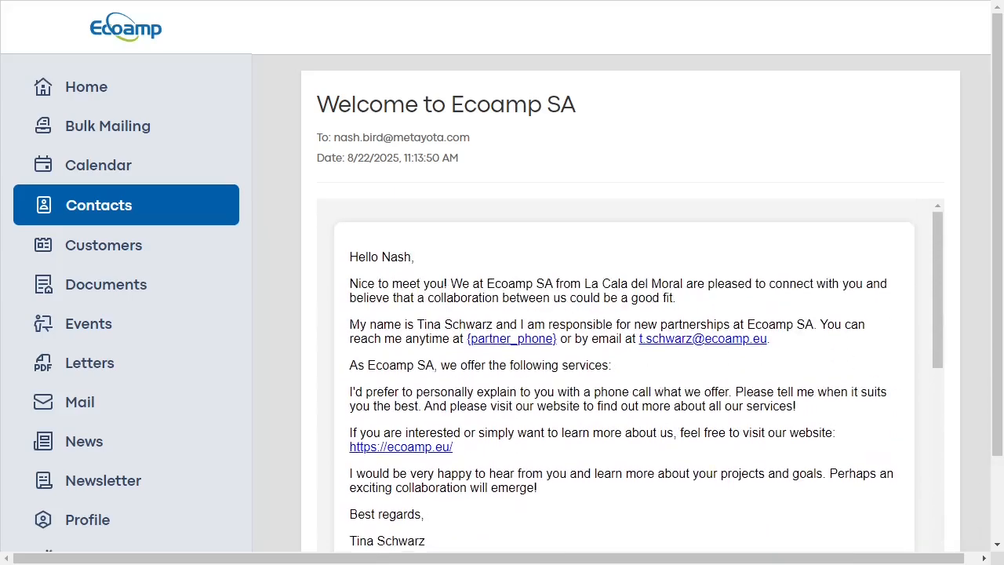
- Close the e-mail preview and switch the contacts list between the Welcome Email and Newly added stages
click(126, 205)
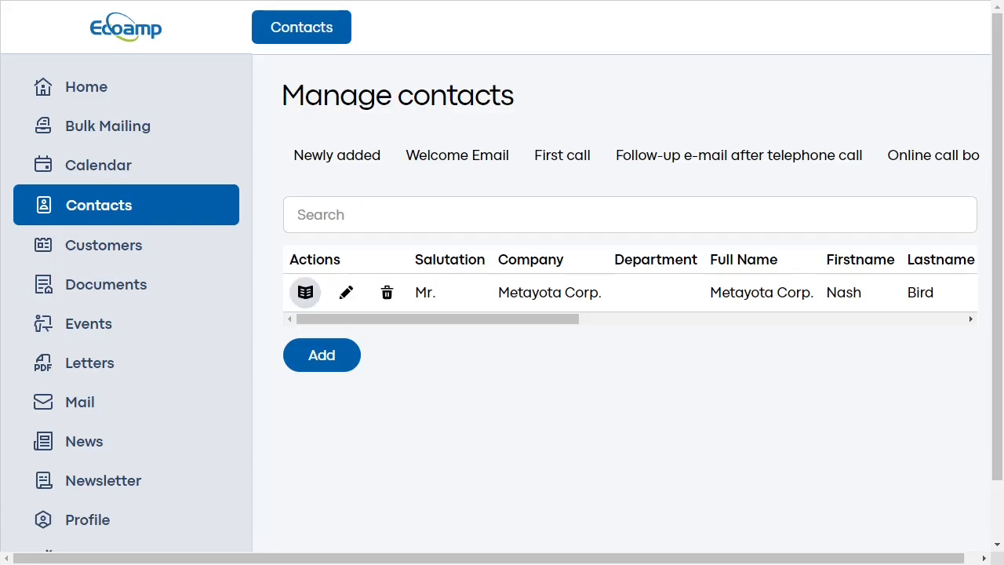
click(457, 156)
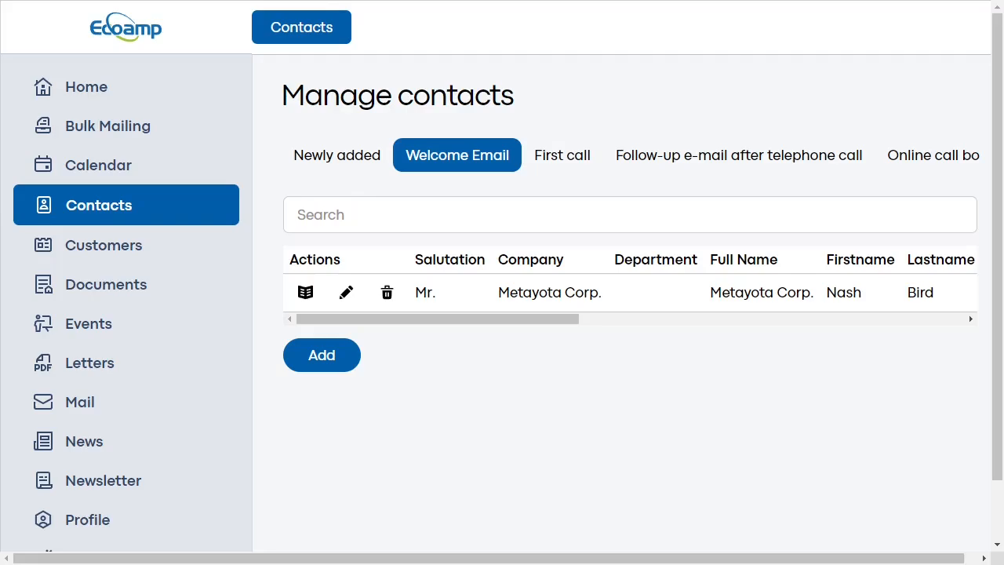
click(338, 155)
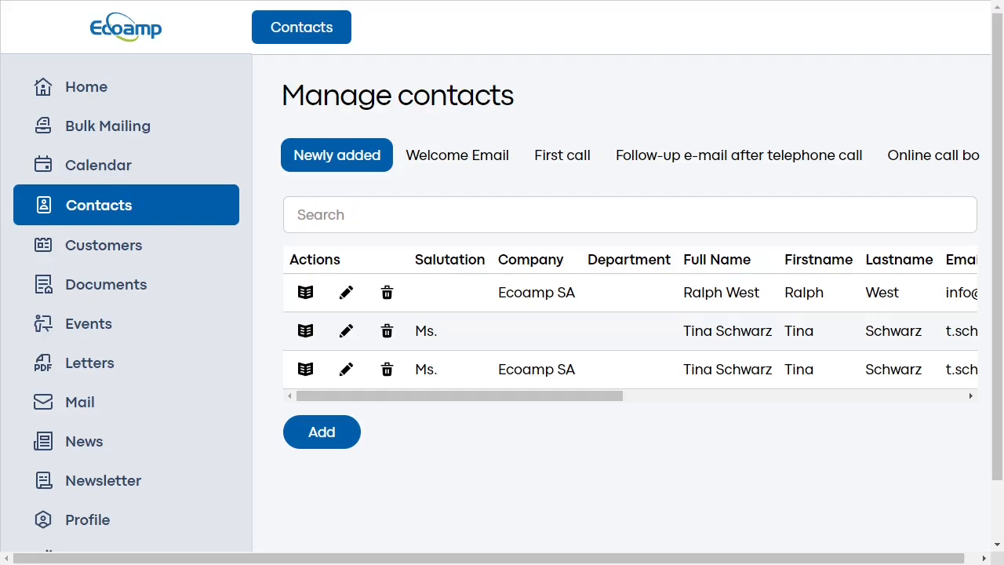
click(457, 155)
- On the Metayota Corp. contact, save a 'Called customer' activity titled 'Interested, wants a video meeting'
click(306, 293)
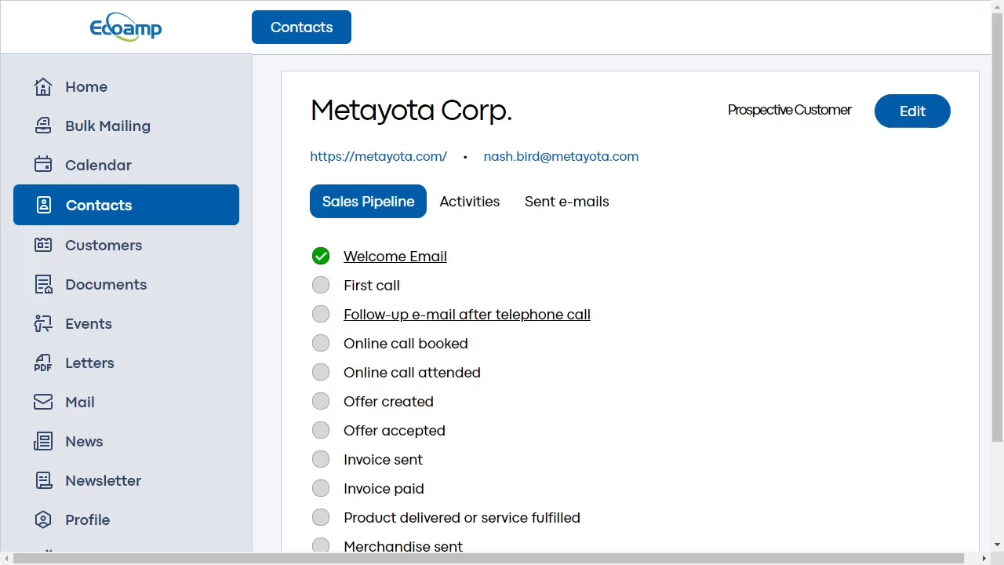
click(469, 202)
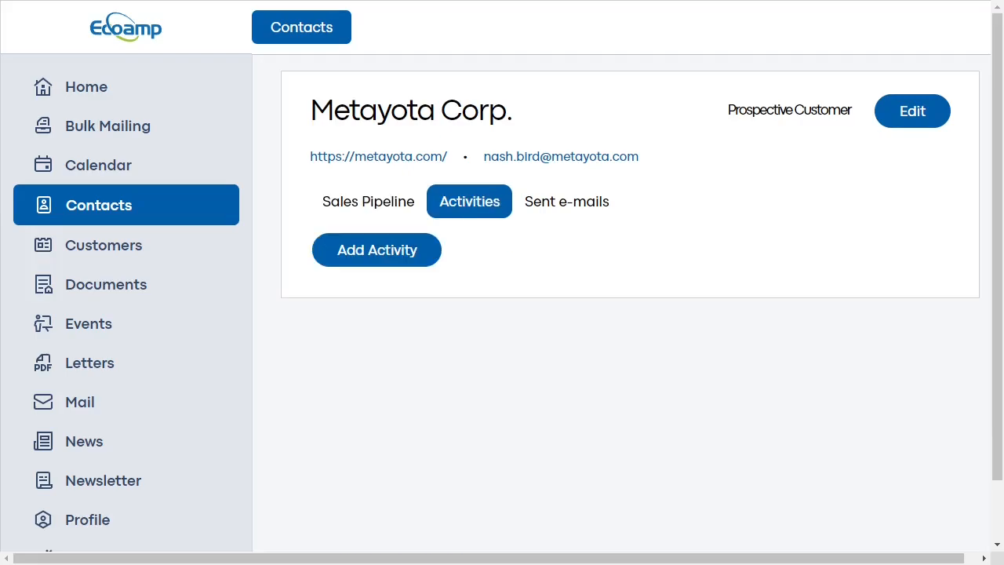
click(377, 249)
click(630, 347)
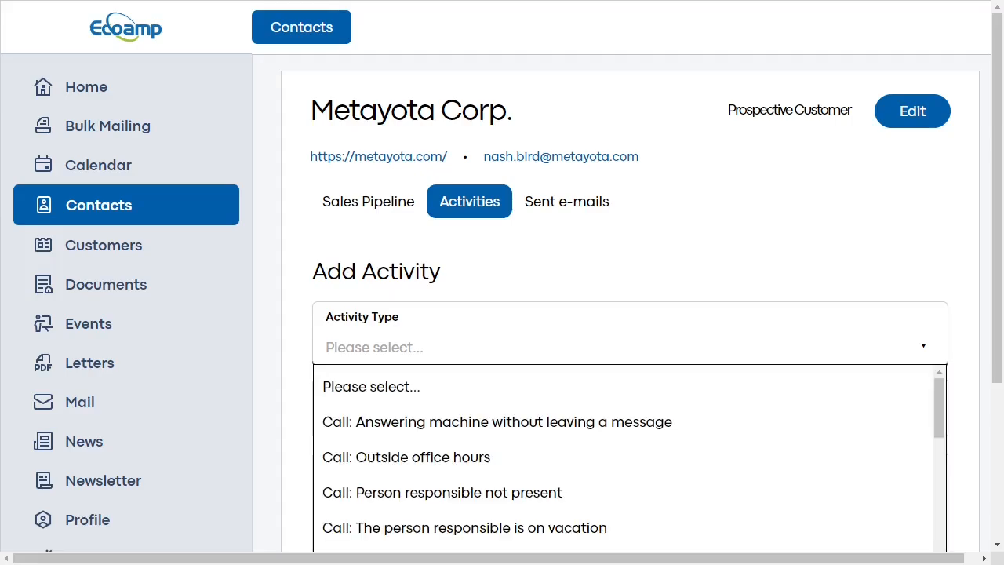
scroll(630, 347, down, 1)
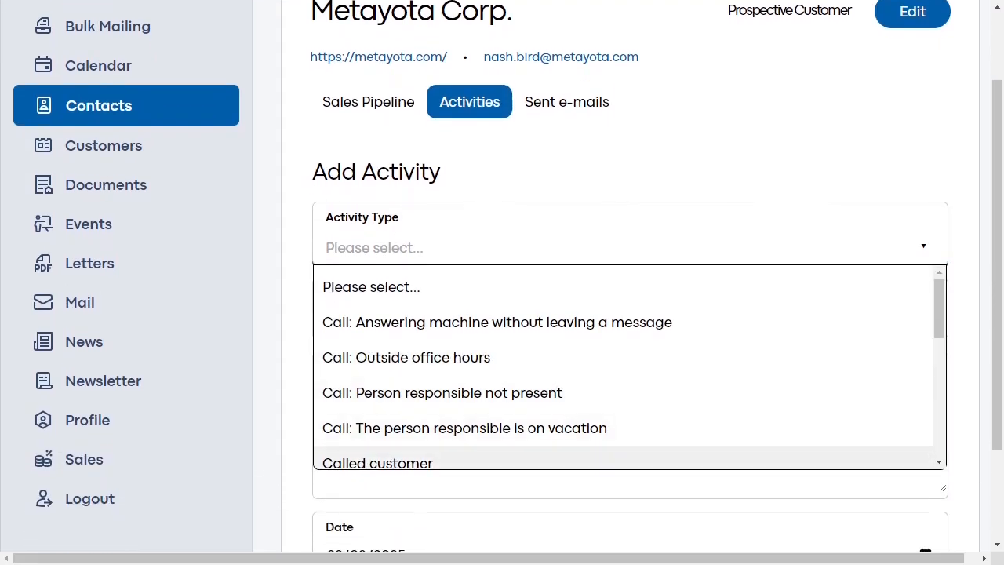
click(624, 460)
click(630, 320)
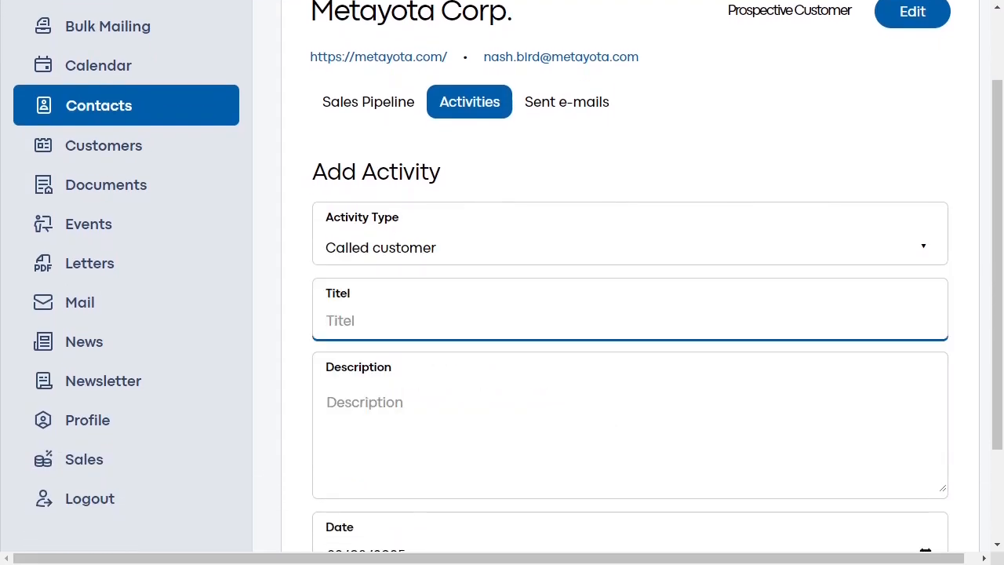
text(Interested, )
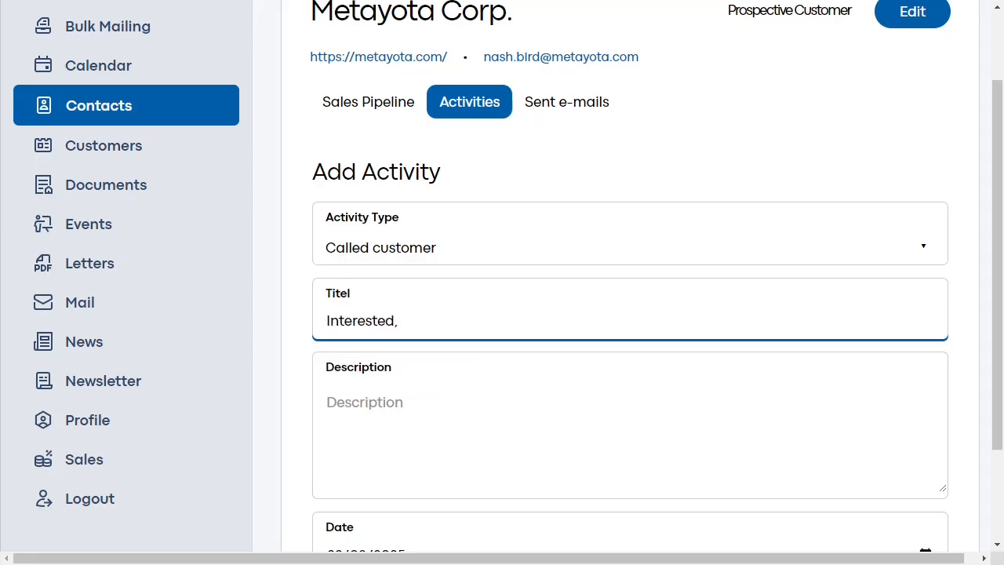
text(wants a video meeting)
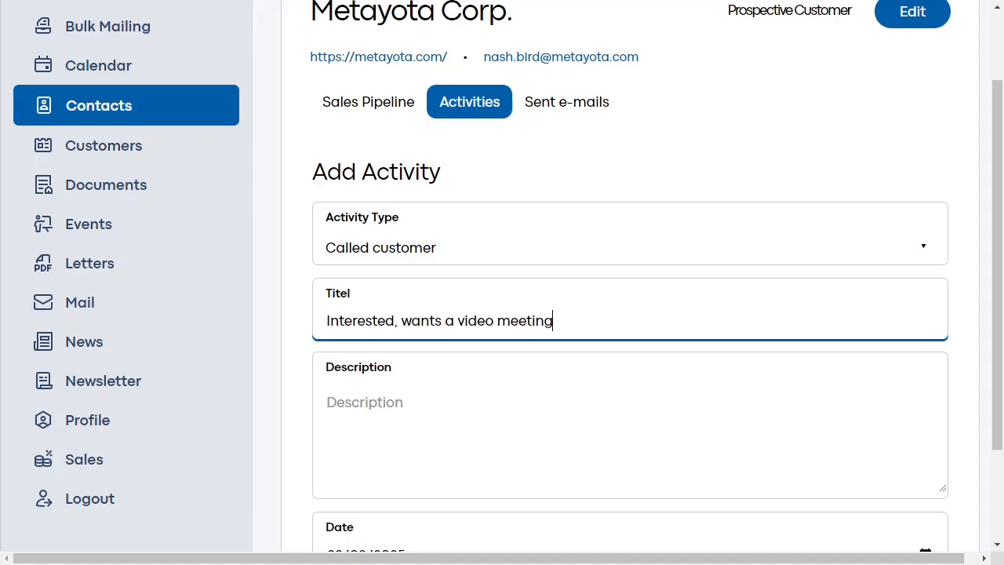
scroll(502, 314, down, 2)
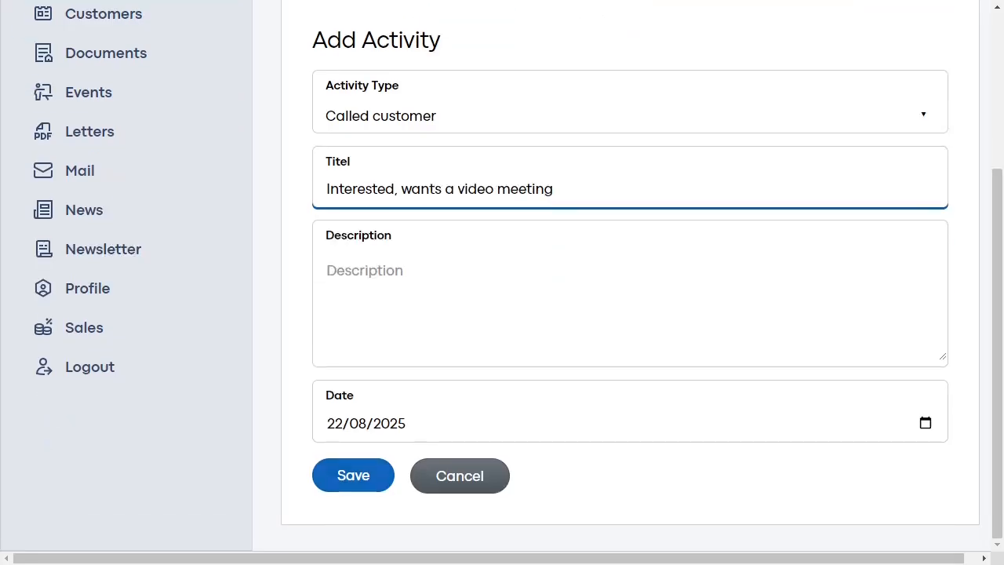
click(353, 475)
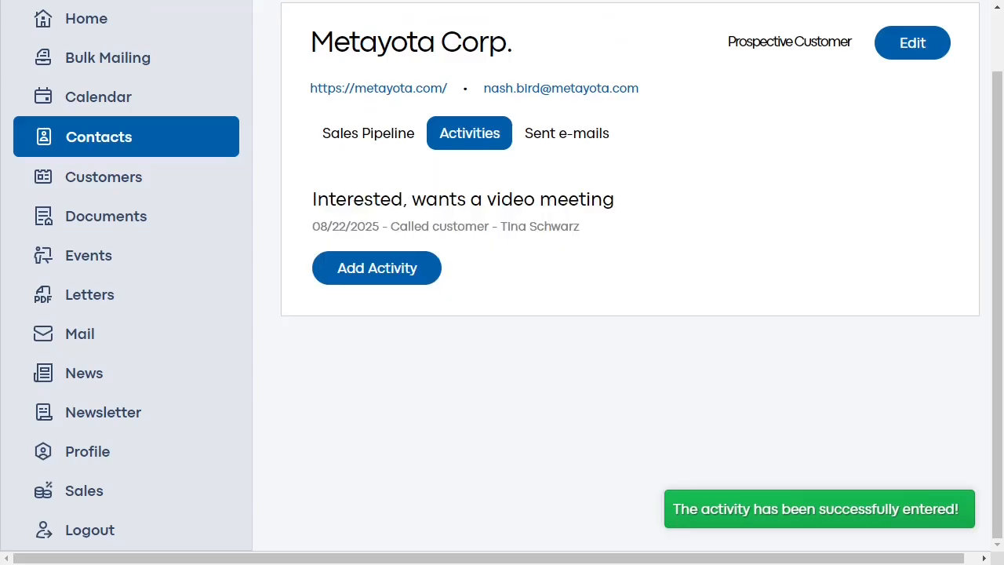
- Send the follow-up e-mail from the Sales Pipeline, then launch the Video Meeting step
click(368, 133)
scroll(368, 133, down, 2)
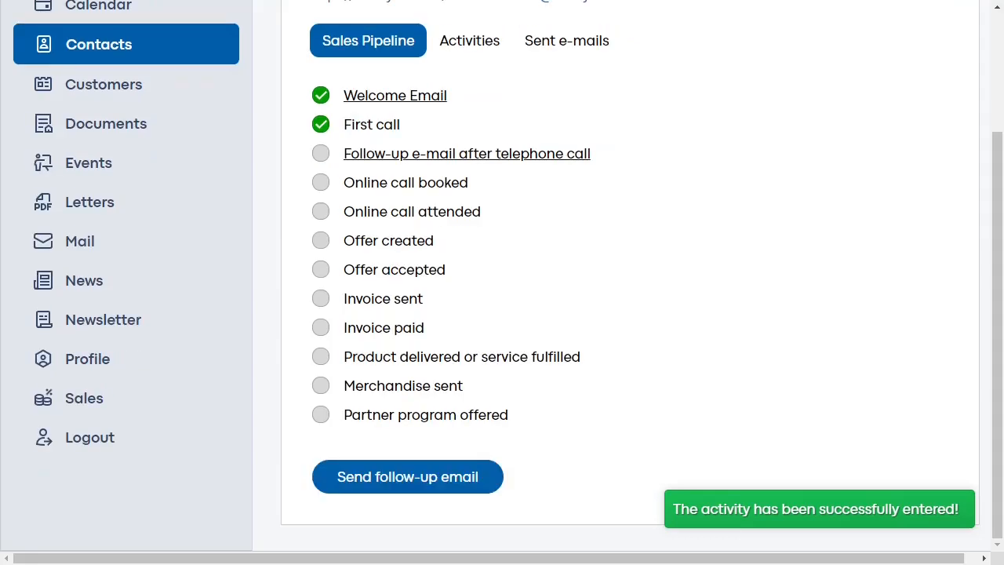
scroll(630, 275, up, 2)
scroll(630, 275, down, 1)
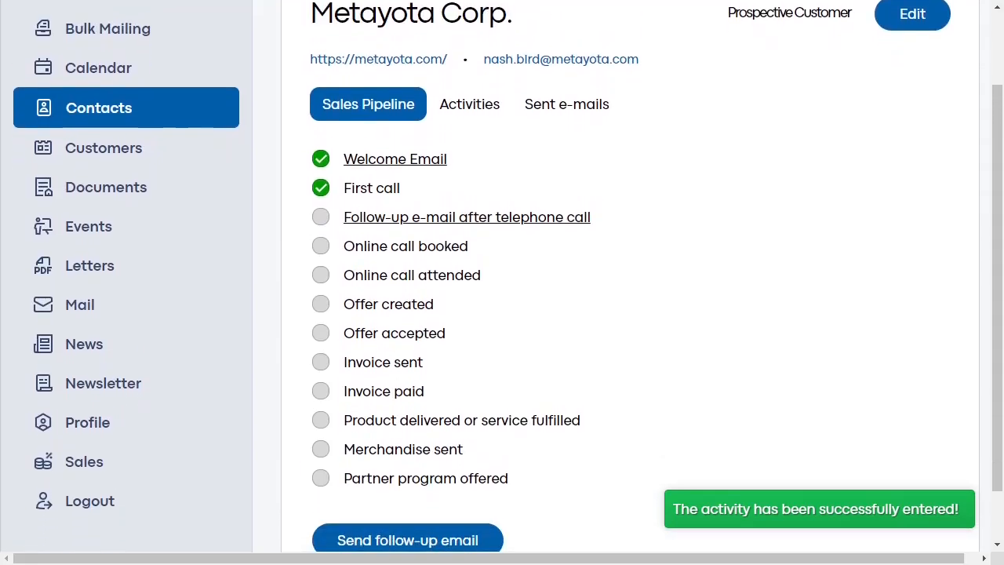
scroll(507, 276, down, 1)
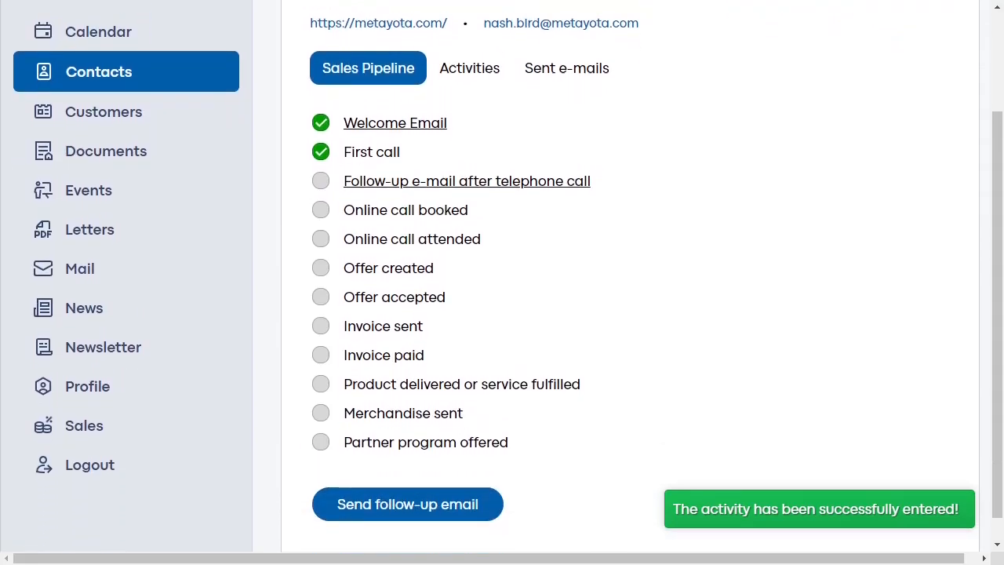
click(408, 499)
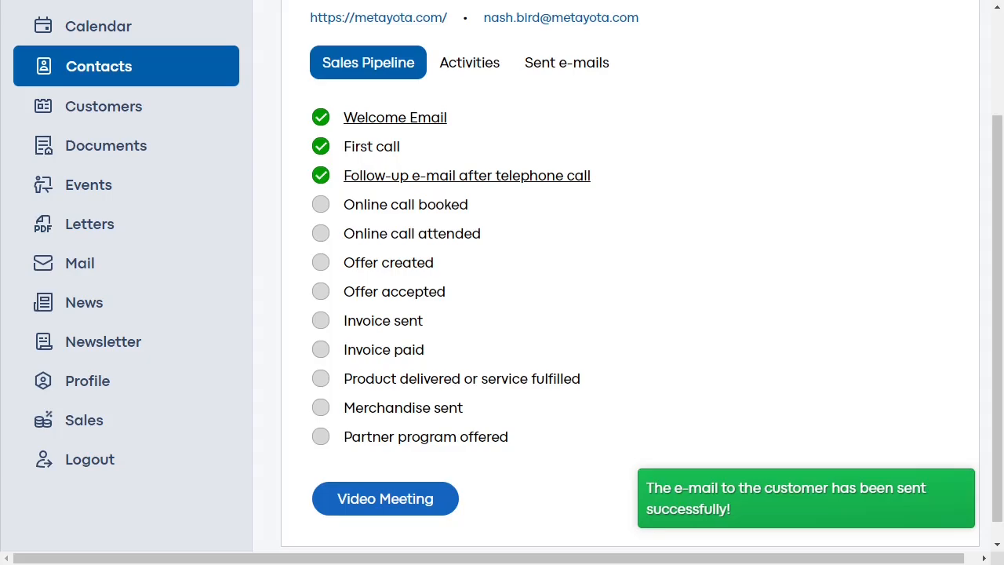
click(386, 499)
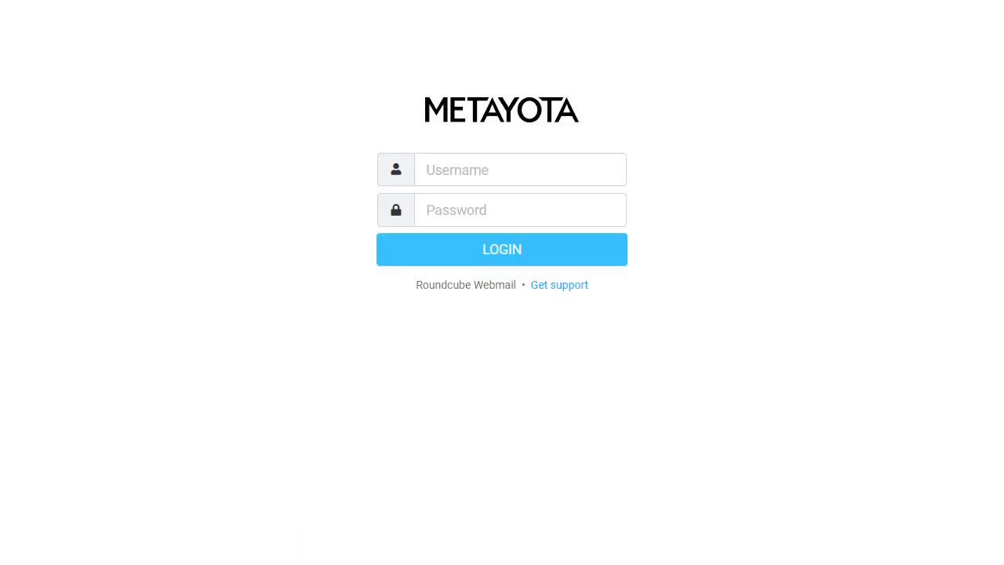
- Log in to Roundcube Webmail with the mailbox e-mail address and password
click(520, 171)
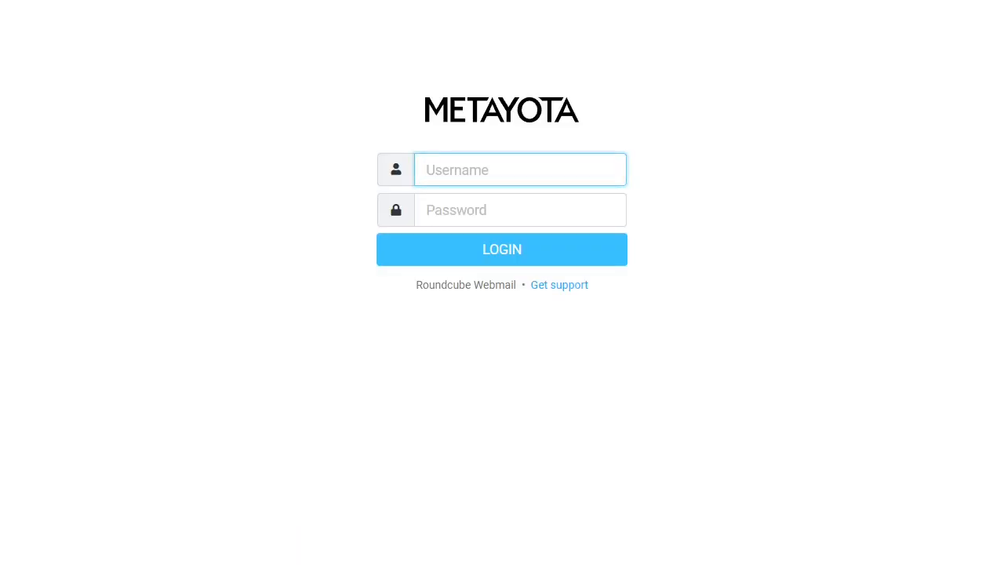
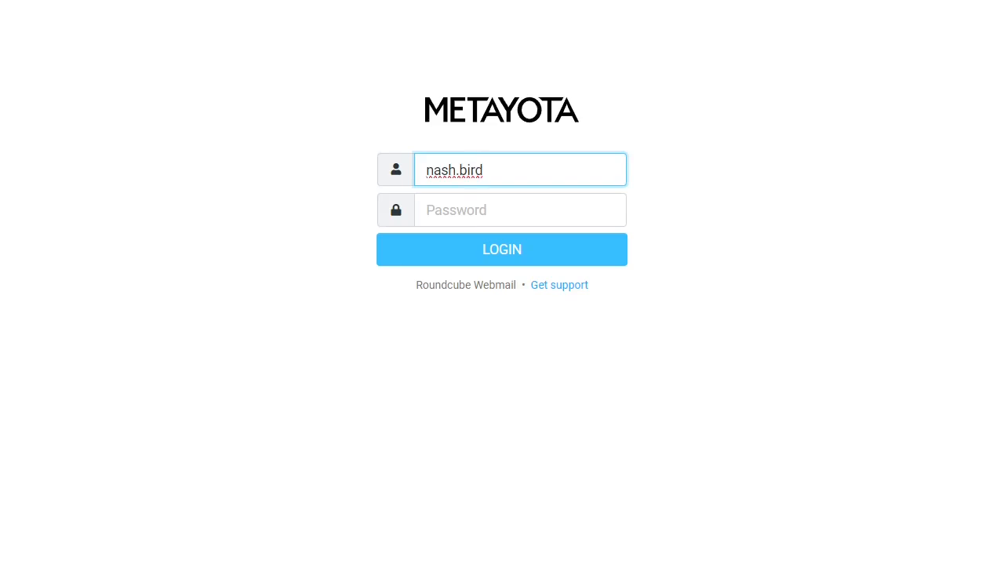
key(Tab)
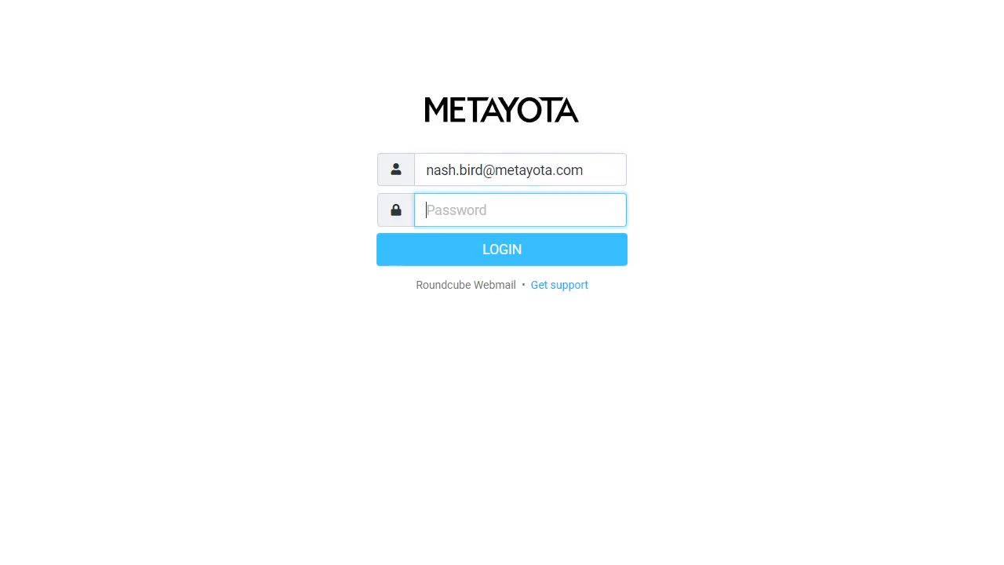
text(**********)
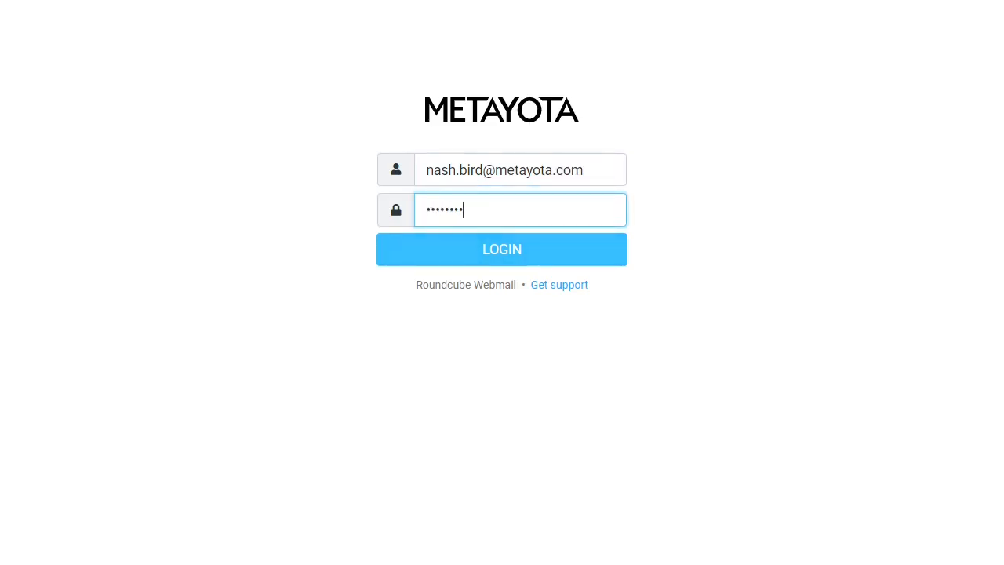
key(Return)
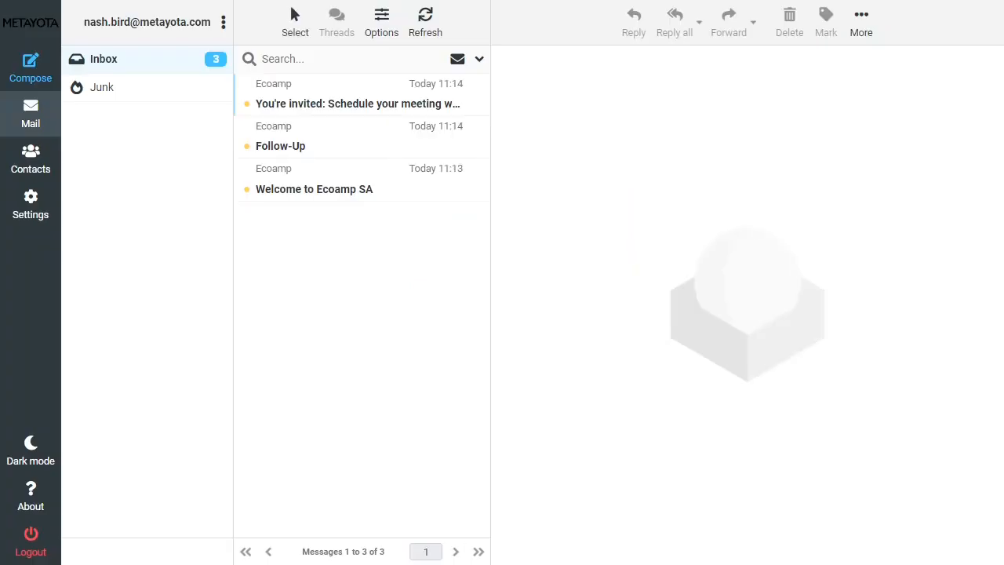
- Read the 'Welcome to Ecoamp SA' and 'Follow-Up' messages, then open the meeting invitation
click(315, 188)
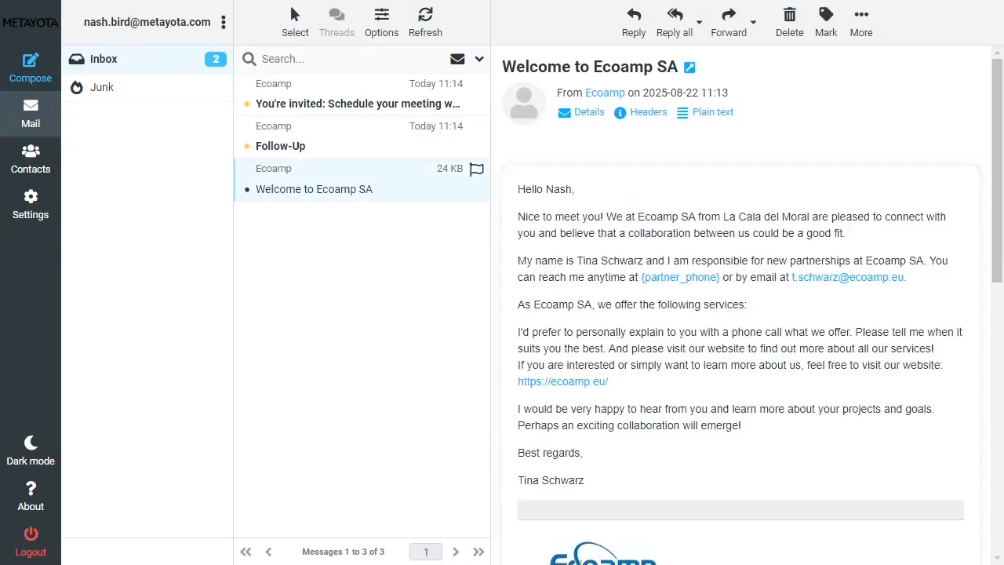
scroll(742, 314, down, 5)
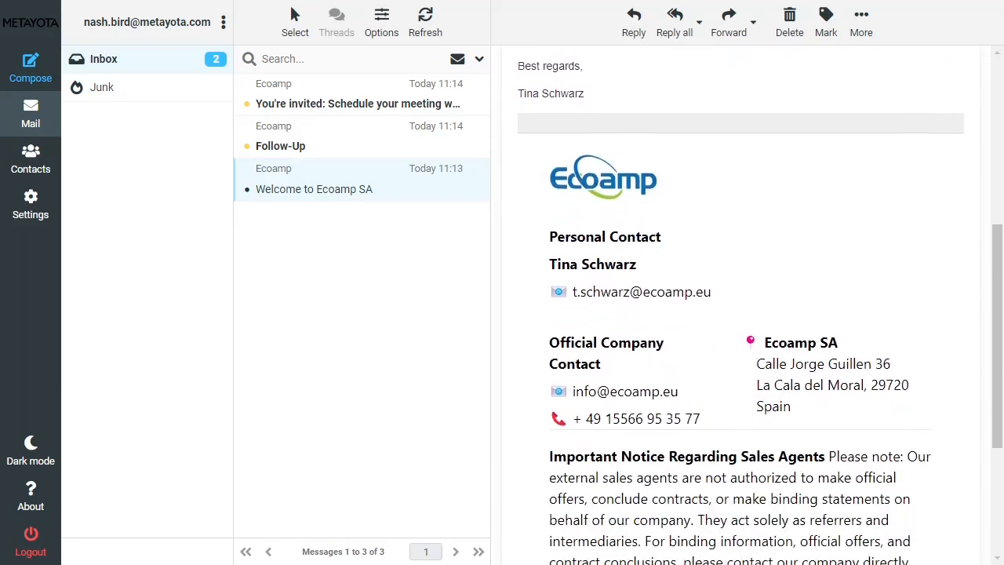
scroll(741, 314, up, 5)
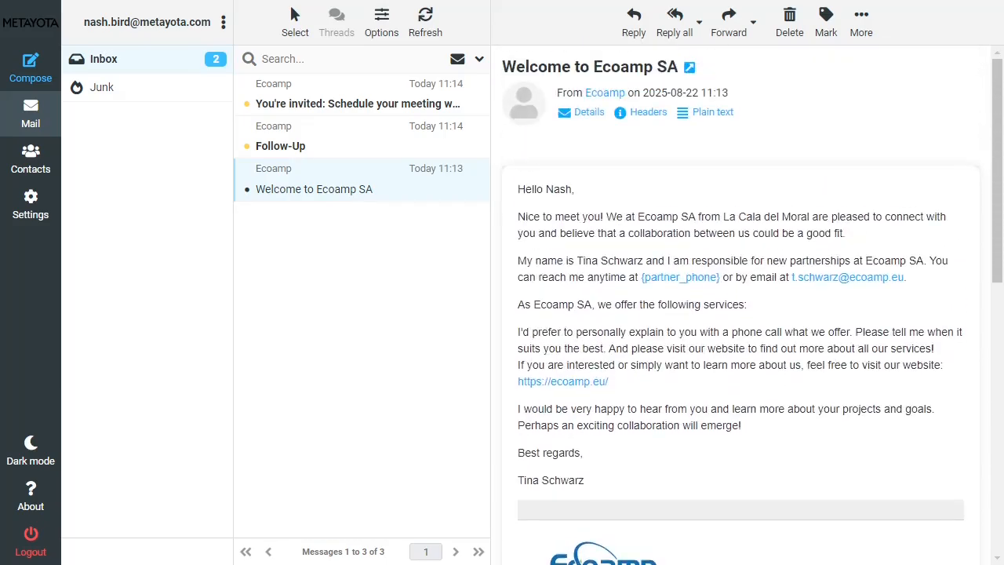
click(330, 139)
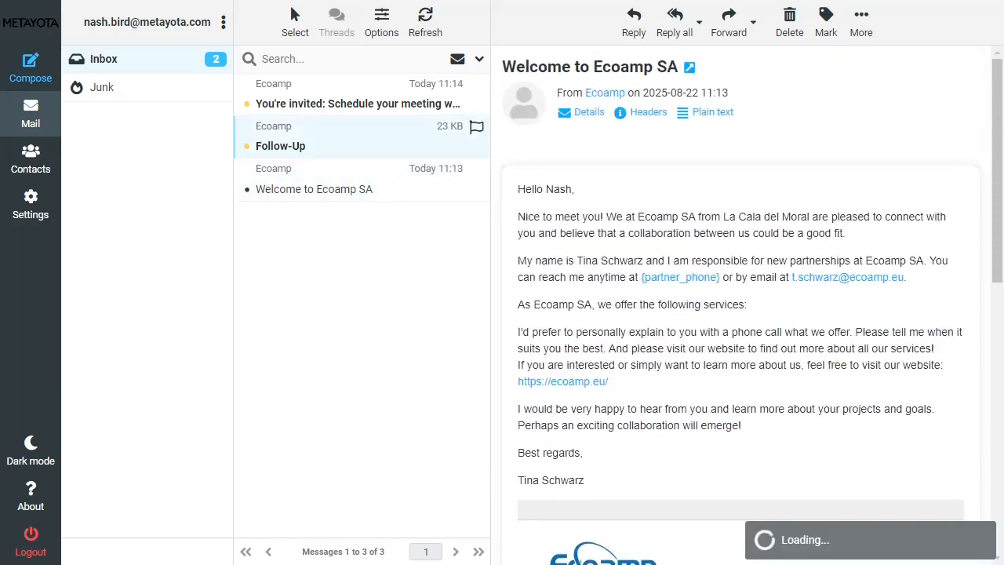
scroll(742, 314, down, 5)
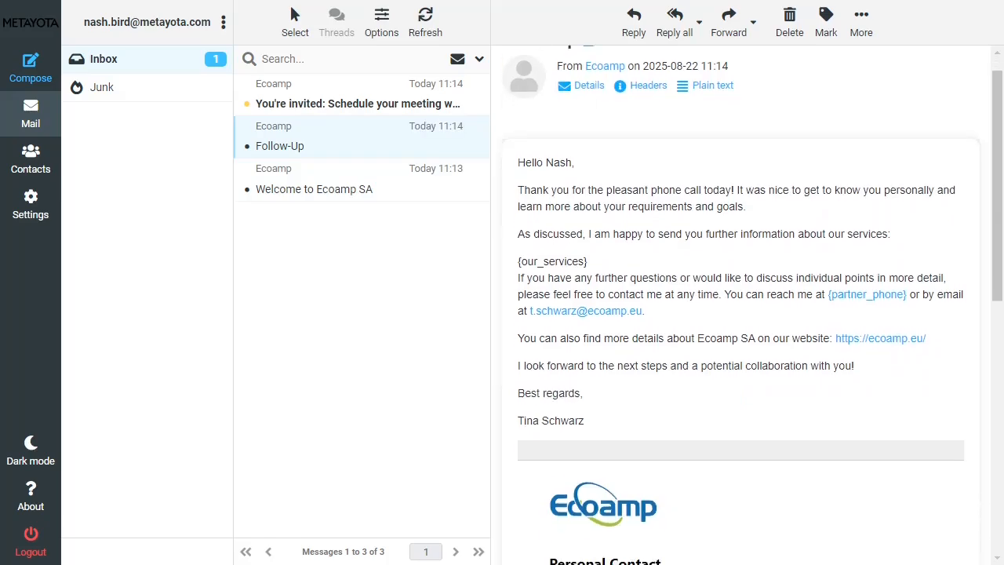
scroll(742, 314, up, 5)
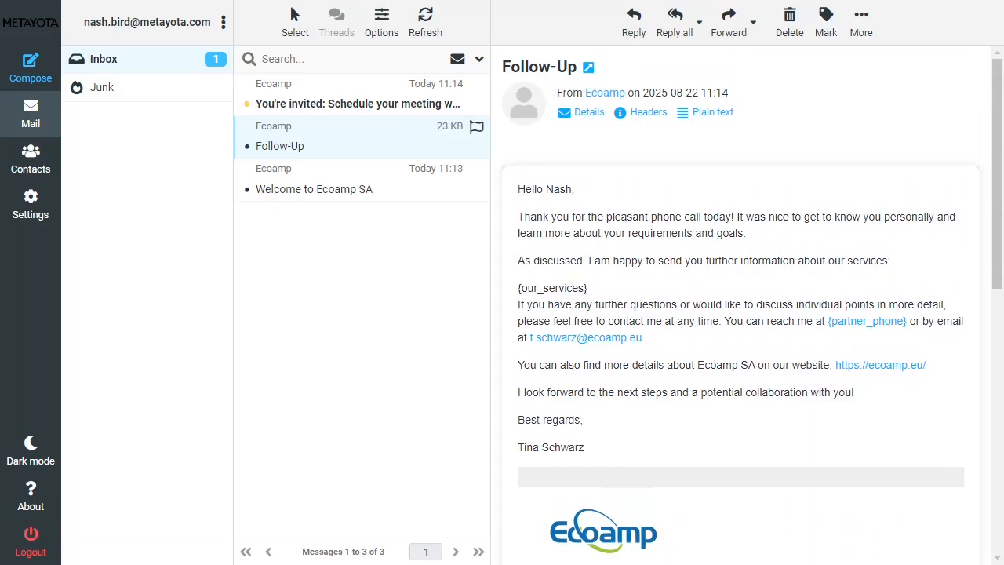
click(358, 102)
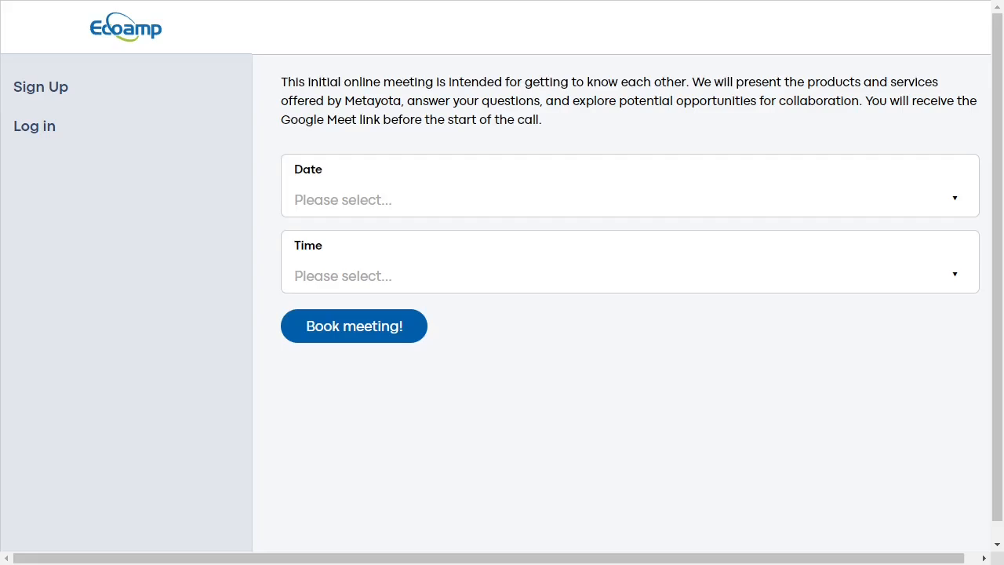
- Book the meeting slot for Tuesday, 08/26/2025 at 10:00 AM
click(630, 198)
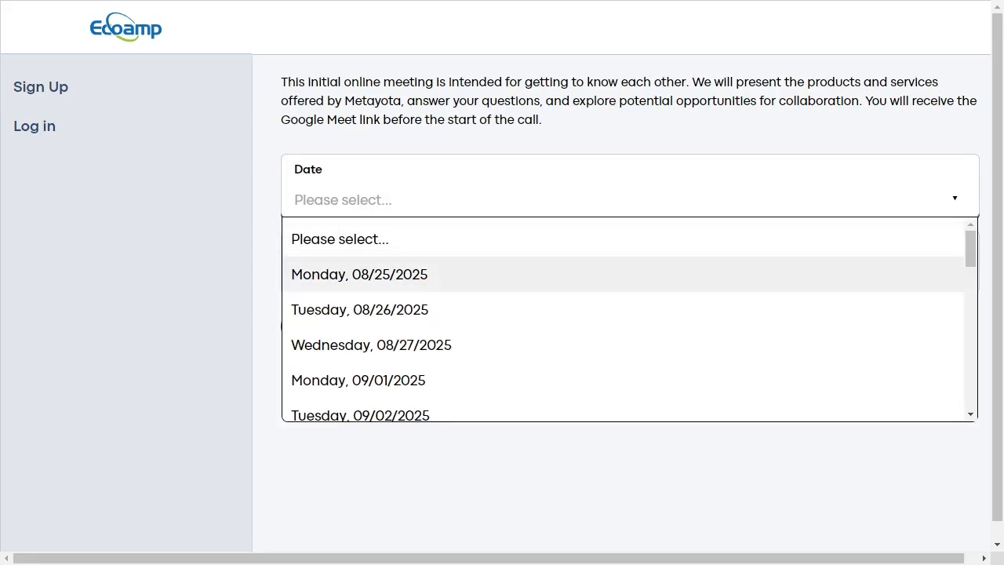
key(Return)
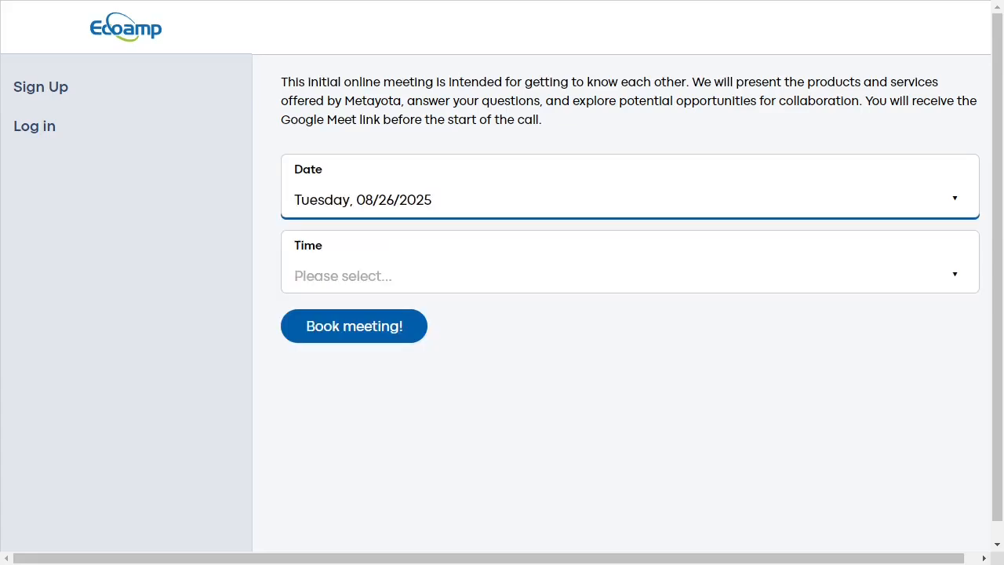
click(630, 275)
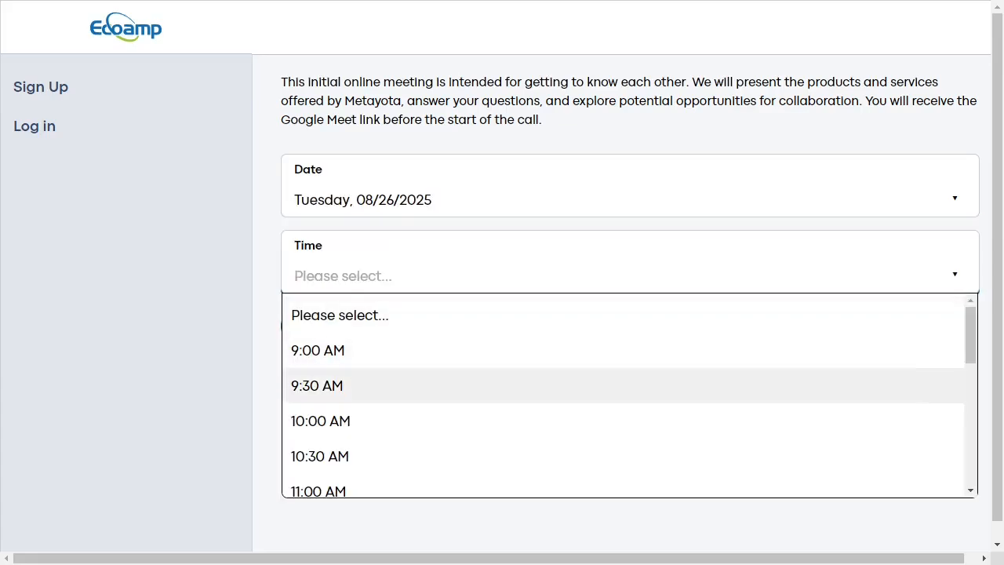
key(Return)
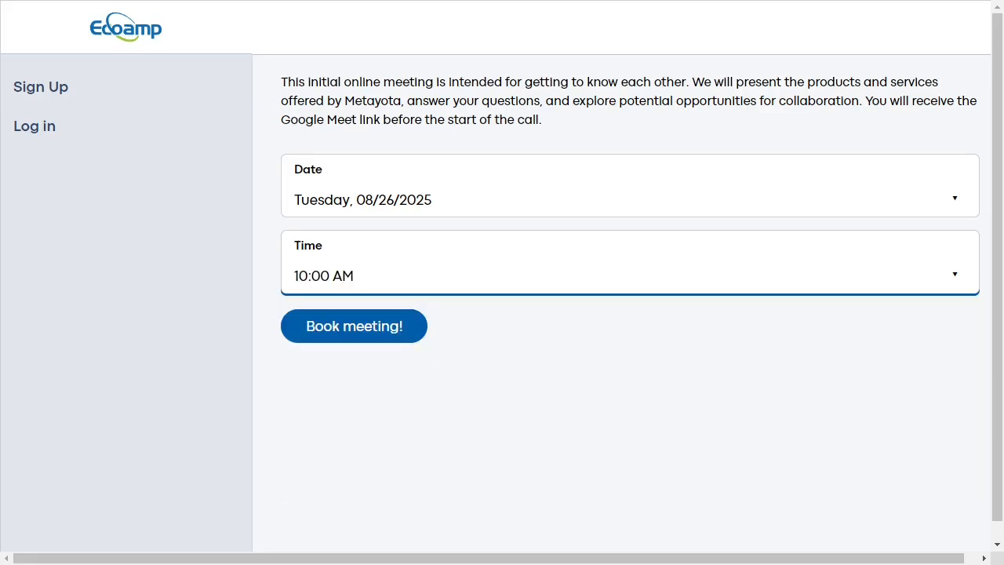
click(354, 326)
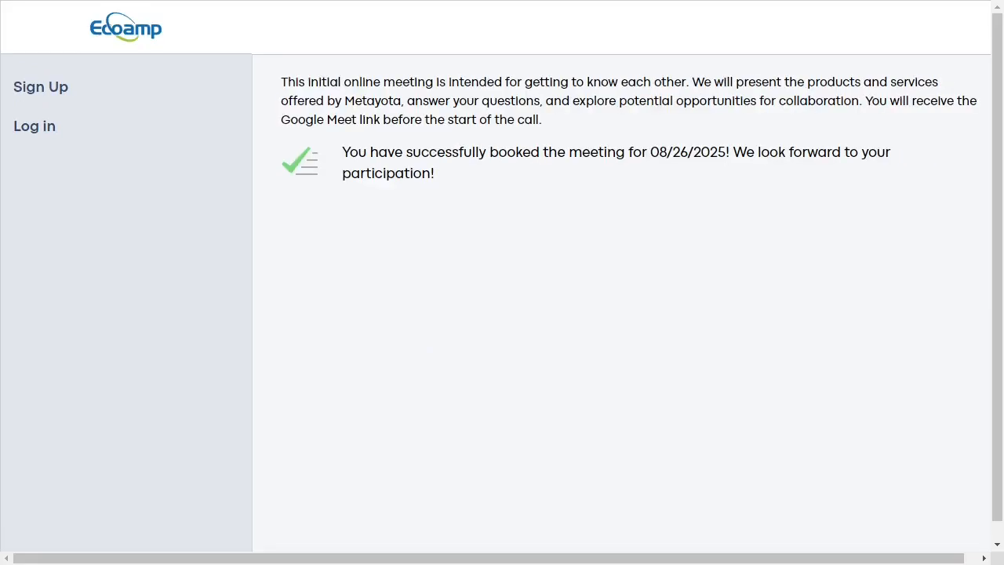
- Back in the webmail inbox, open the 'Your appointment with Ecoamp SA' confirmation e-mail
key(ctrl+Tab)
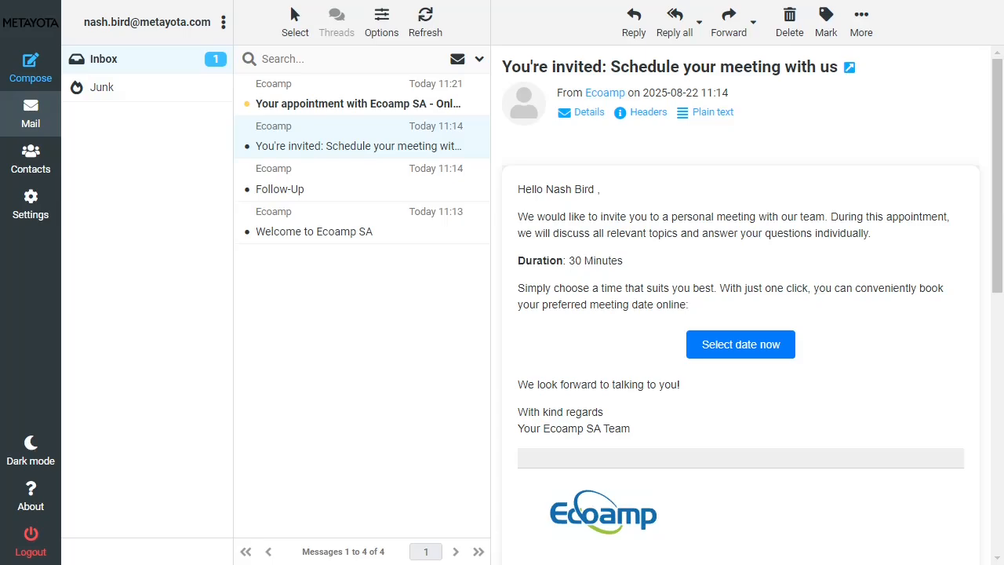
click(358, 103)
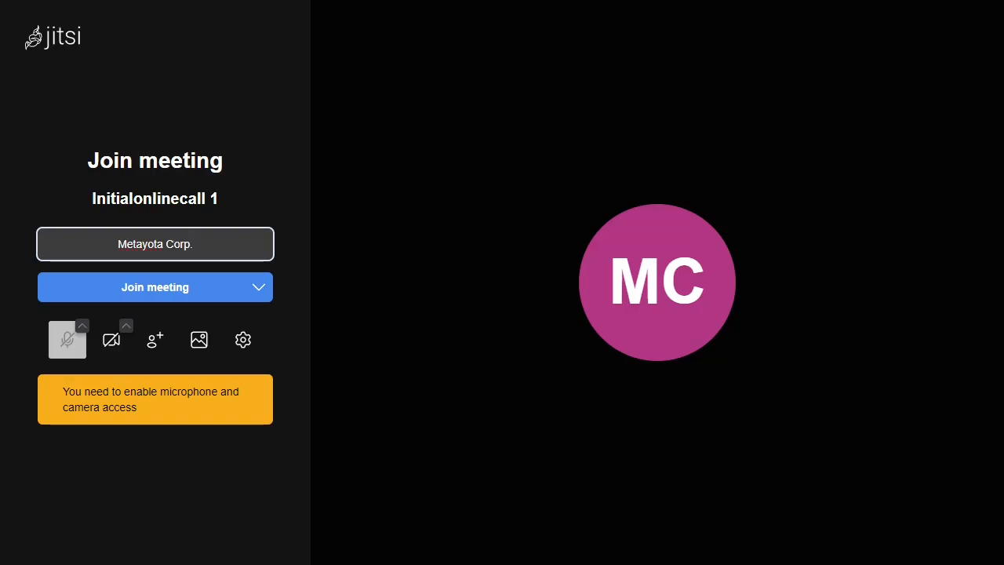
- Join the Jitsi call Initialonlinecall 1 under the name Metayota Corp
key(Return)
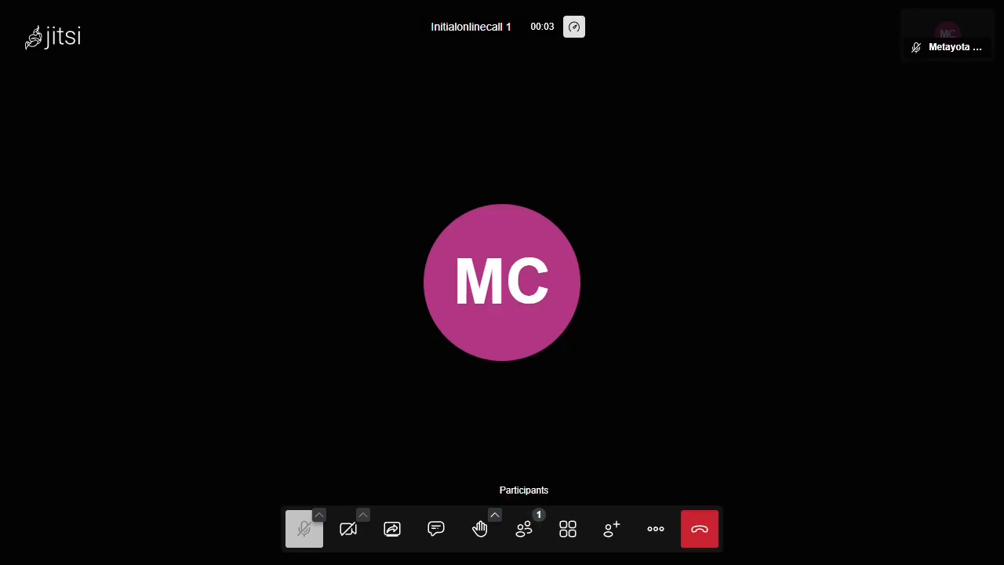
- Show the participant list, raise a hand, and send 'hi there' in the meeting chat
click(524, 529)
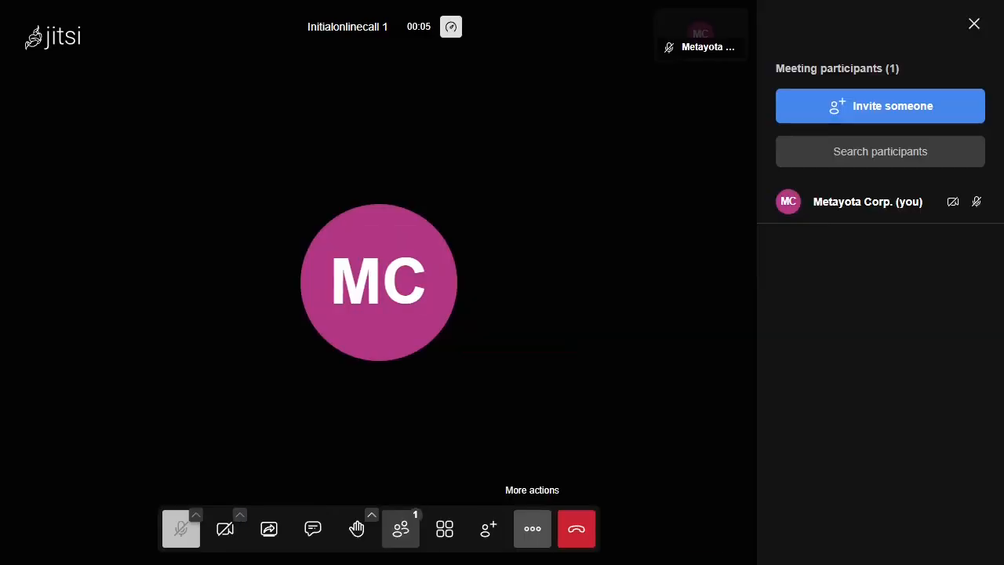
click(357, 529)
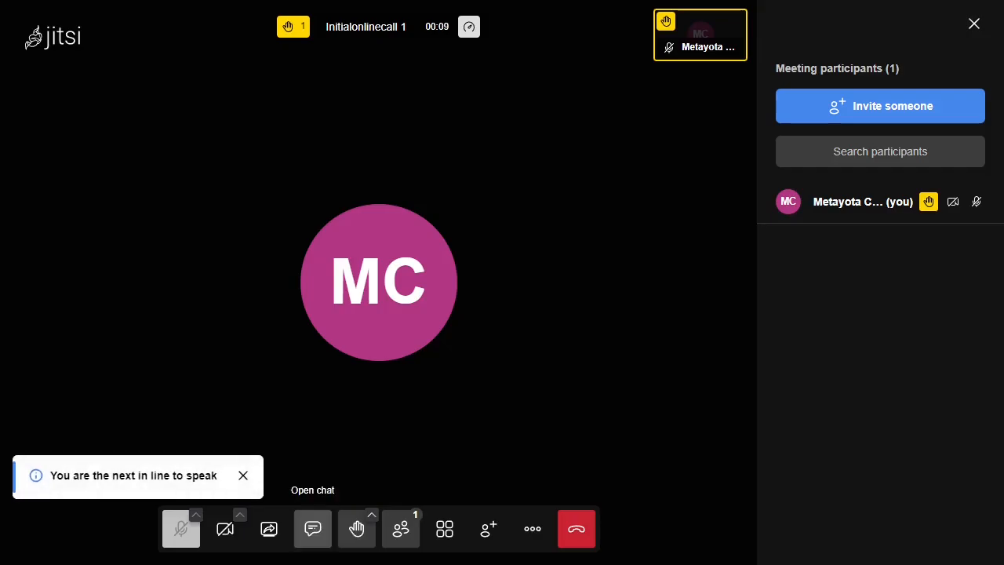
click(313, 529)
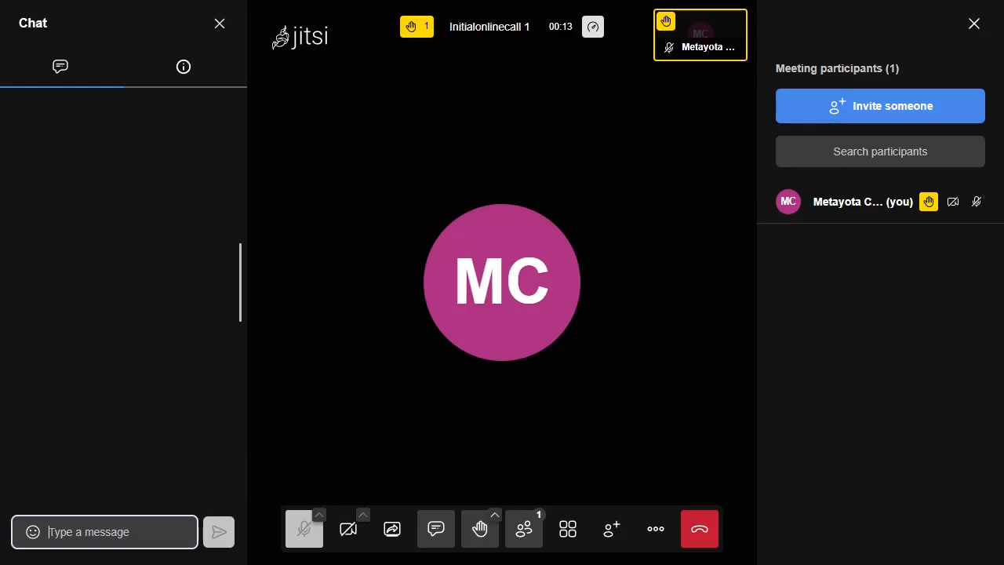
text(hi there)
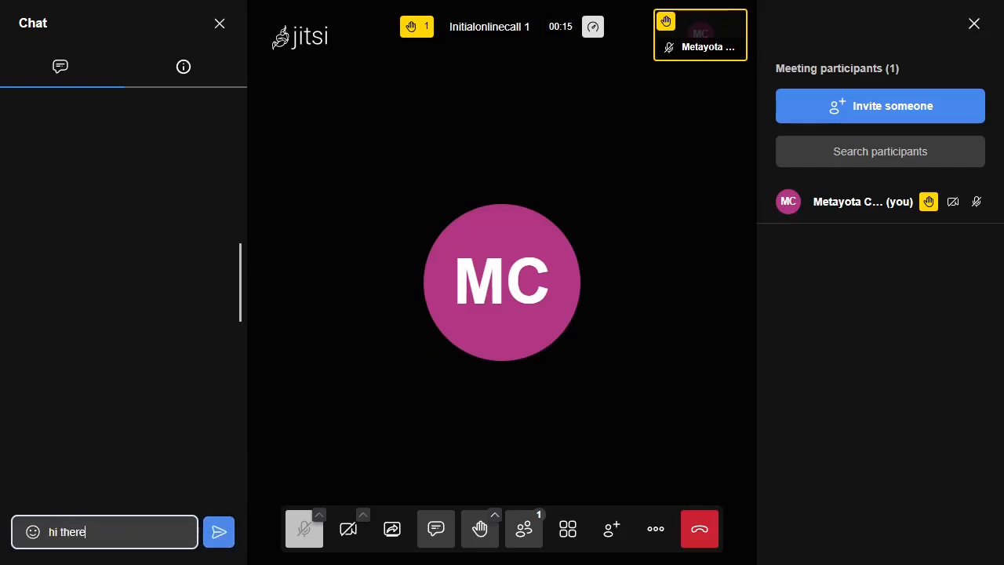
key(Return)
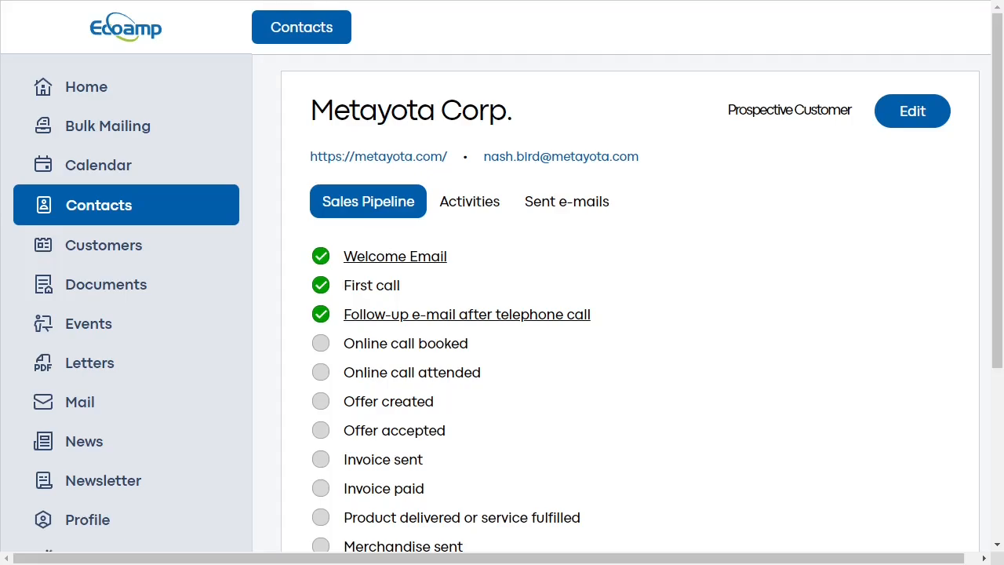
- Mark the video call as attended with Joined Video Call, then start a new Offer
scroll(502, 314, down, 2)
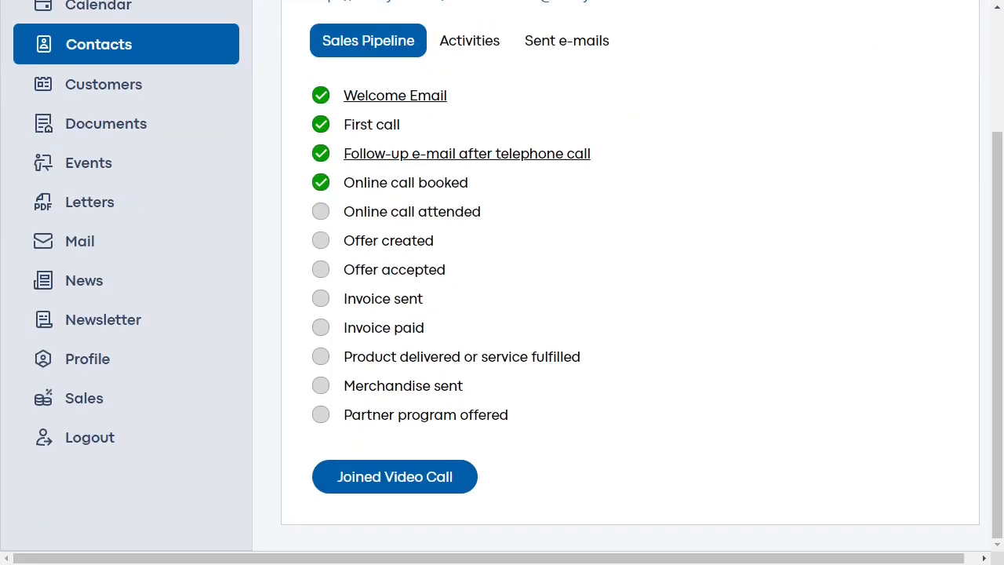
click(395, 477)
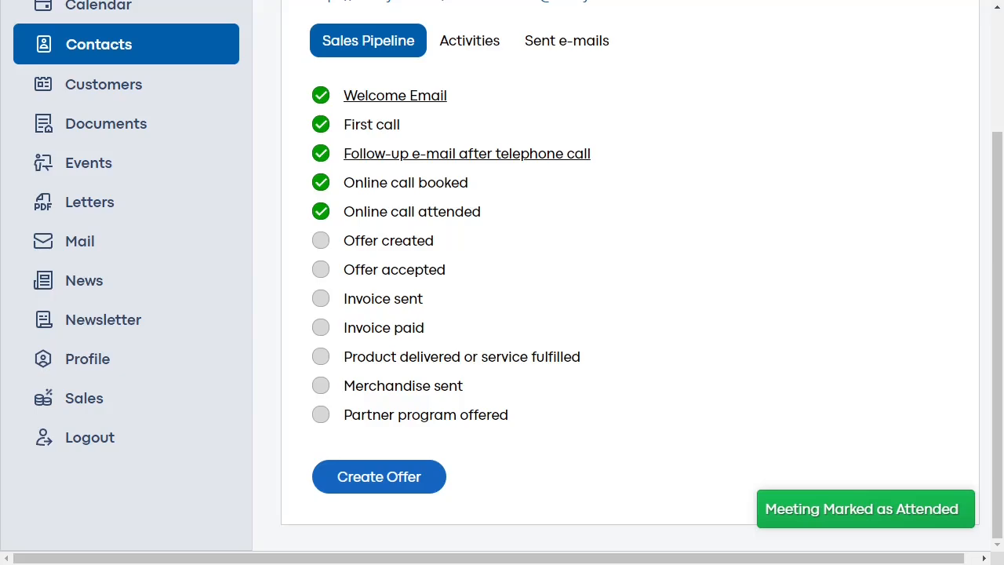
click(394, 477)
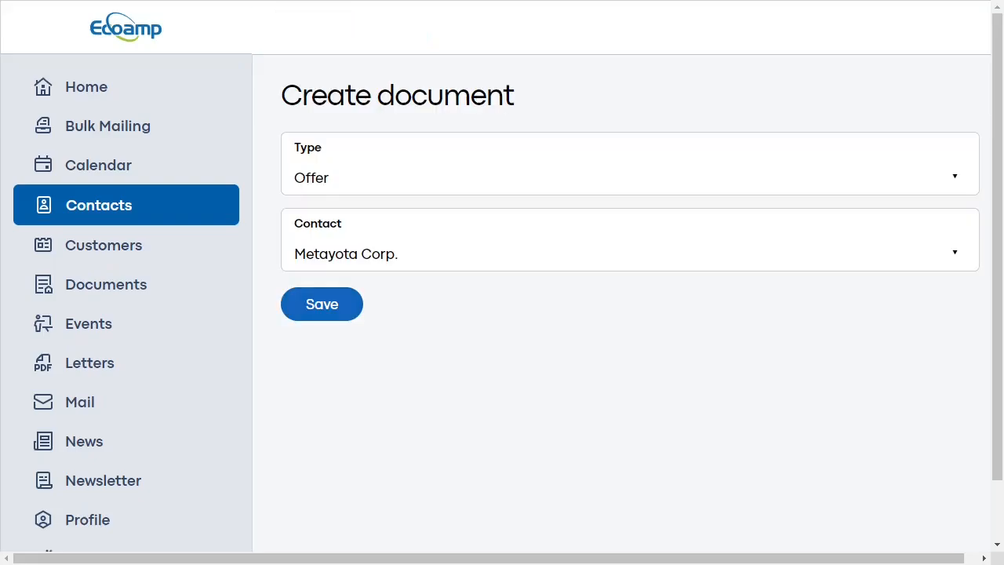
- Save the new offer and add a line item at position 1 described 'Solar Panel'
click(322, 304)
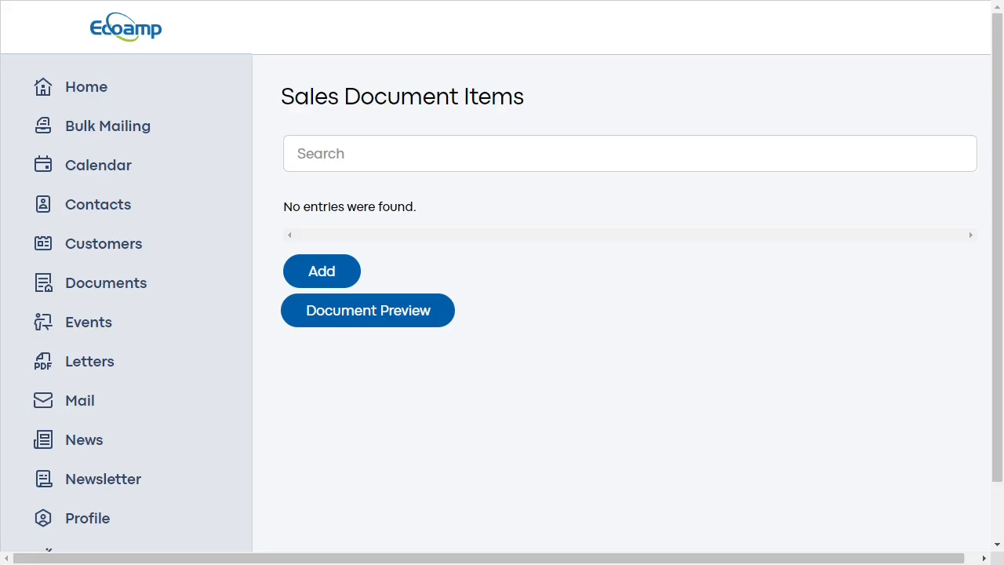
click(321, 271)
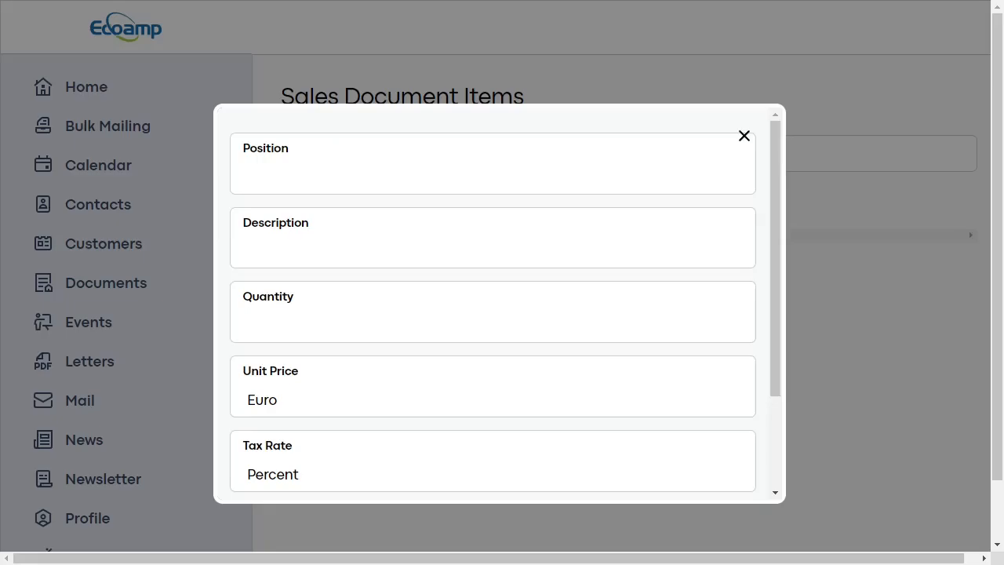
click(492, 177)
text(1)
click(493, 250)
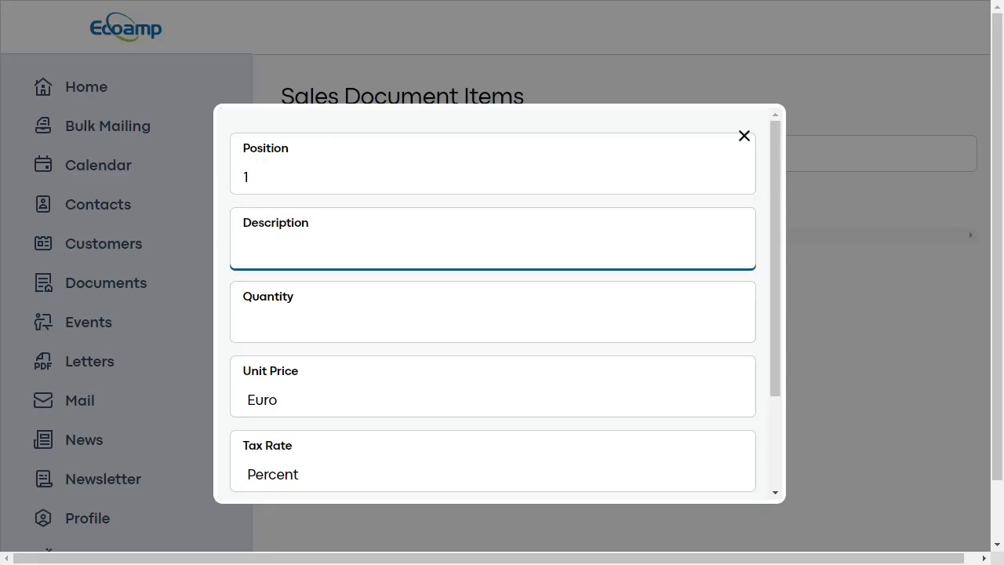
text(Solar Panel)
- Set quantity 1, price 420, 5% tax, detail '300 Watt Solar Panel / German Production', then preview
key(Tab)
text(1)
key(Tab)
text(420)
key(Tab)
text(5)
key(Tab)
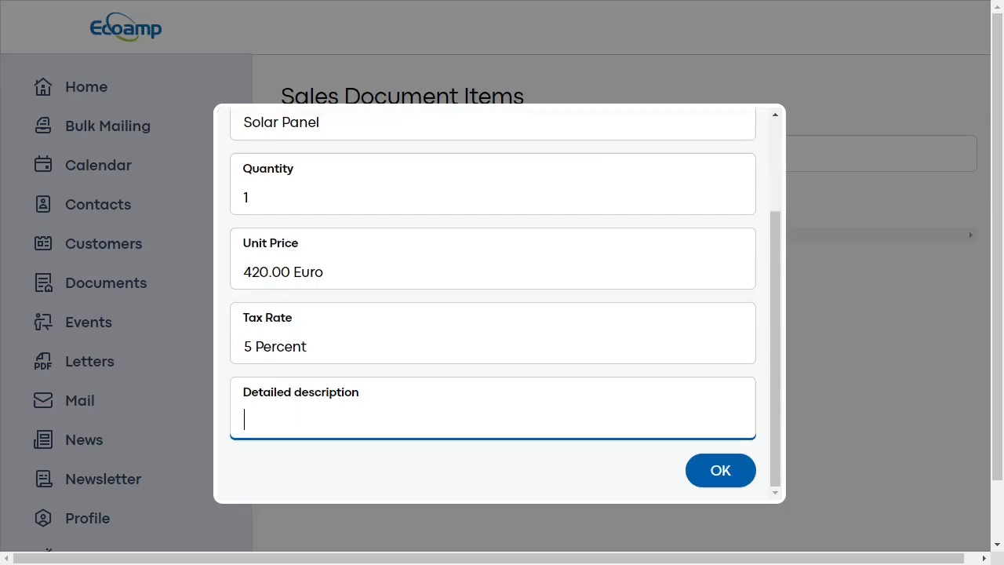
text(300 Wyt)
key(BackSpace)
key(BackSpace)
text(at)
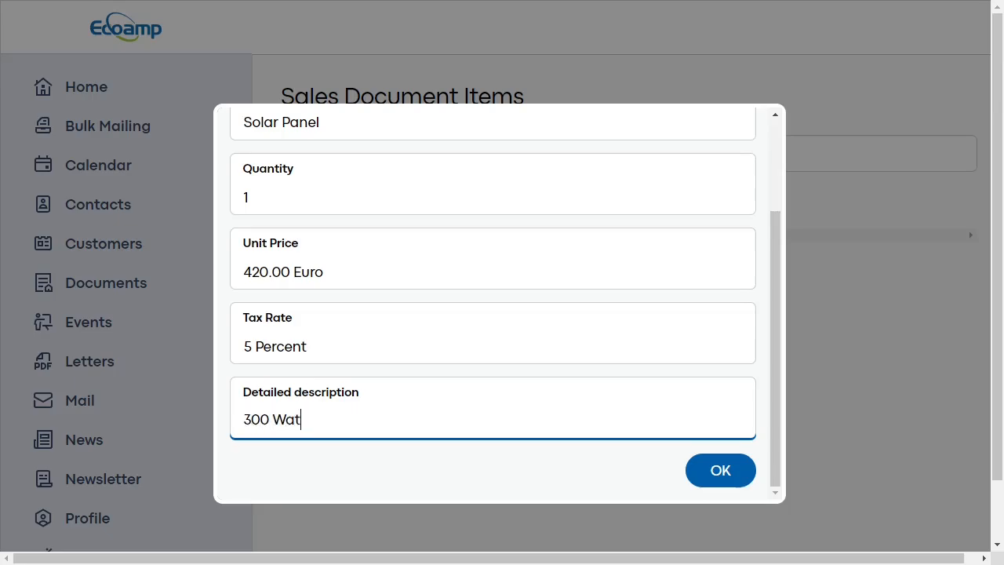
text(t Solar Panel )
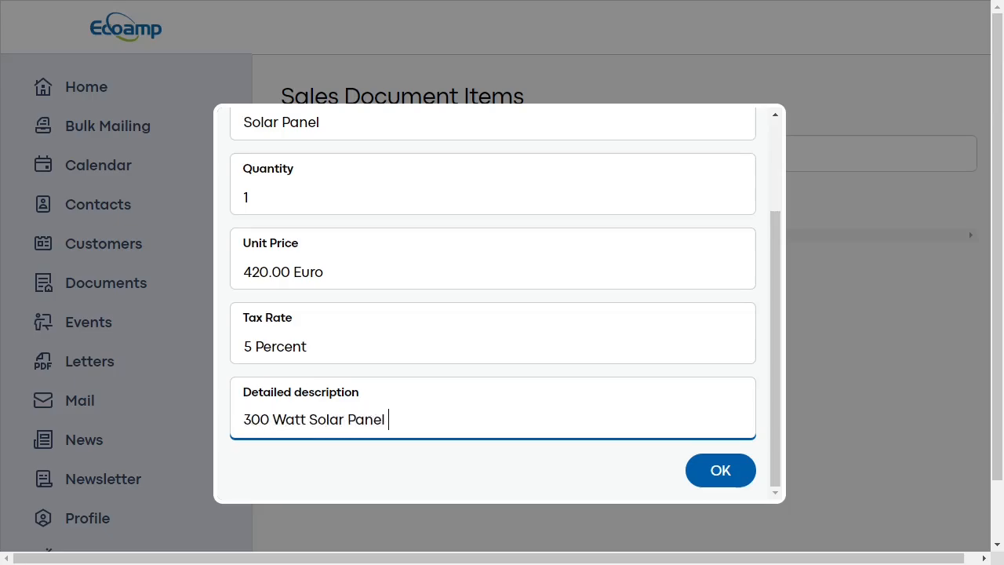
text(/ German Production)
key(Tab)
key(Return)
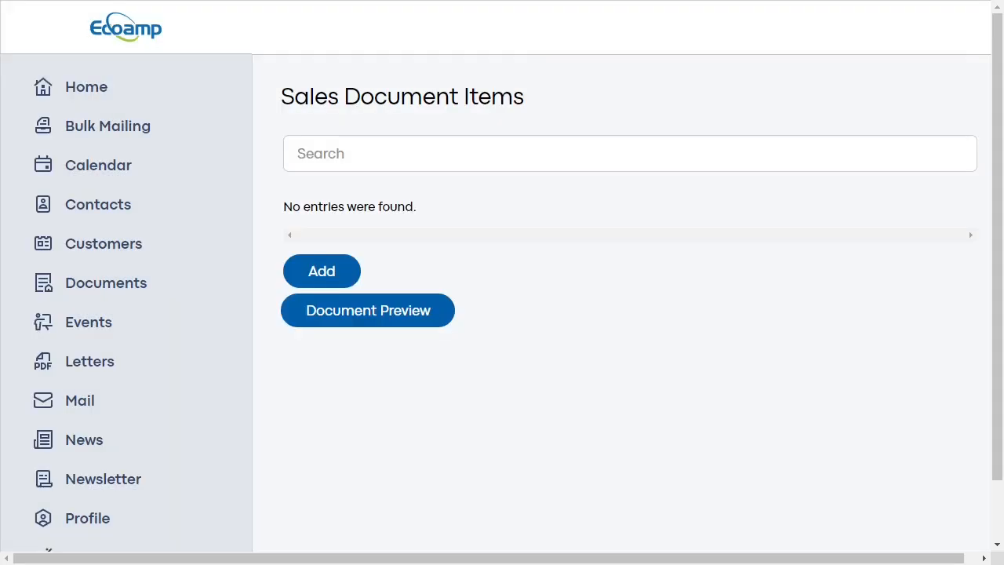
click(368, 334)
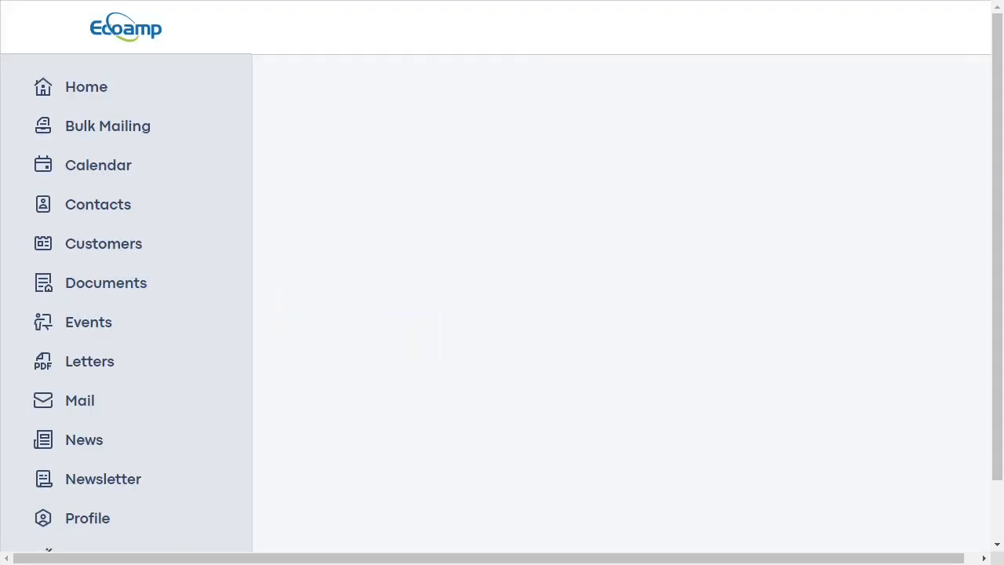
- Review the offer preview: Solar Panel 420.00 €, 21.00 € VAT, 441.00 € total. Then export it as a PDF
scroll(628, 314, down, 5)
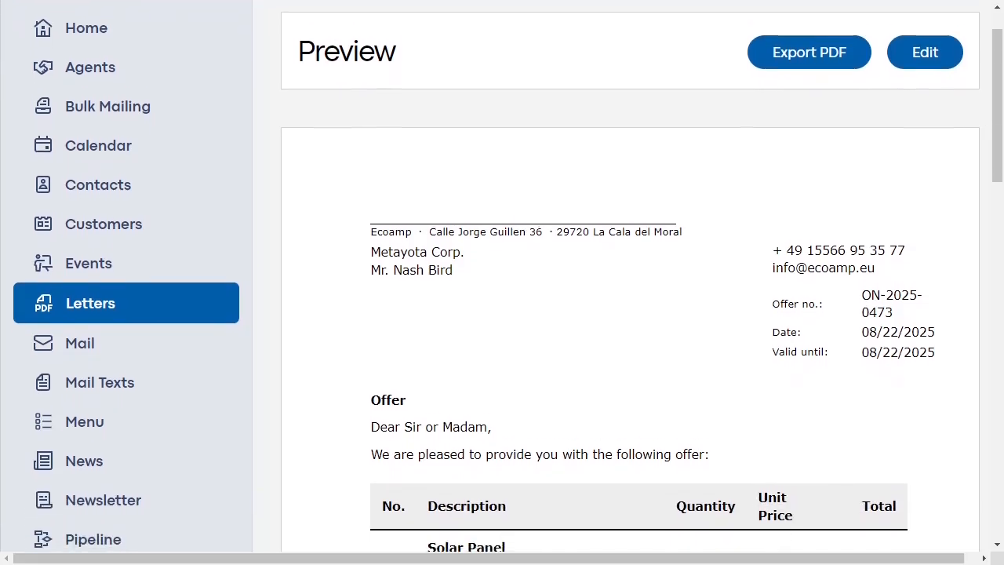
scroll(627, 314, down, 6)
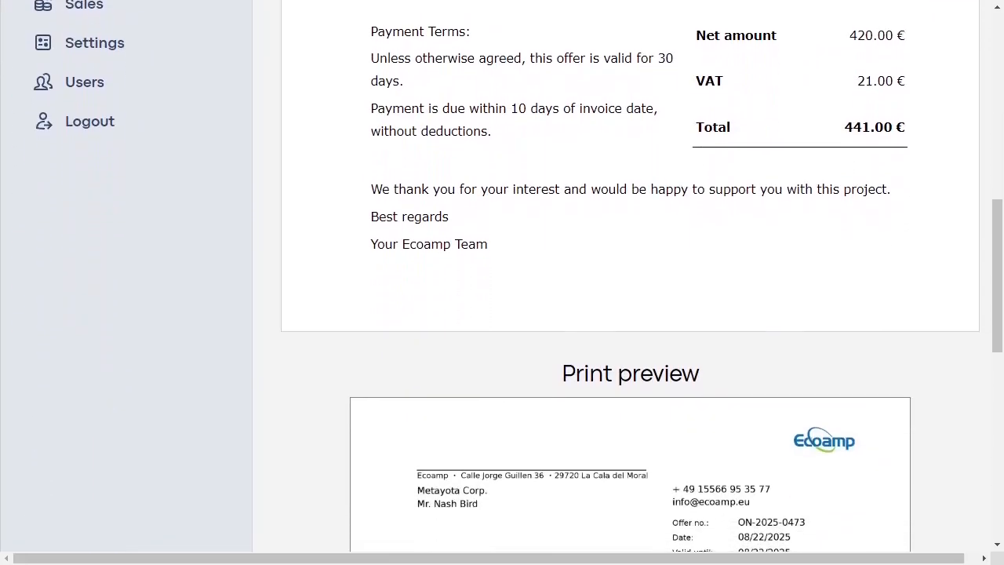
scroll(628, 314, down, 6)
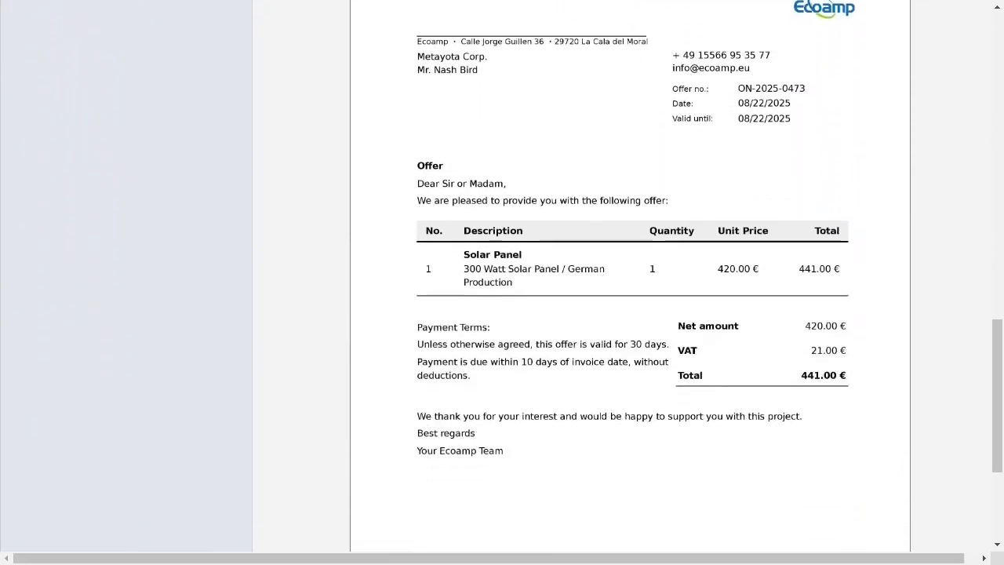
scroll(627, 283, up, 10)
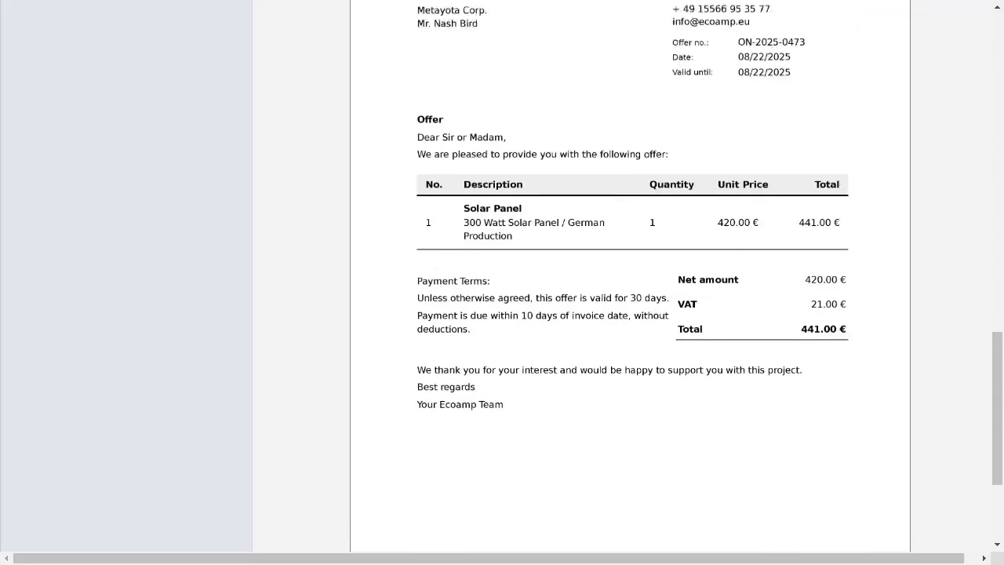
scroll(627, 282, up, 7)
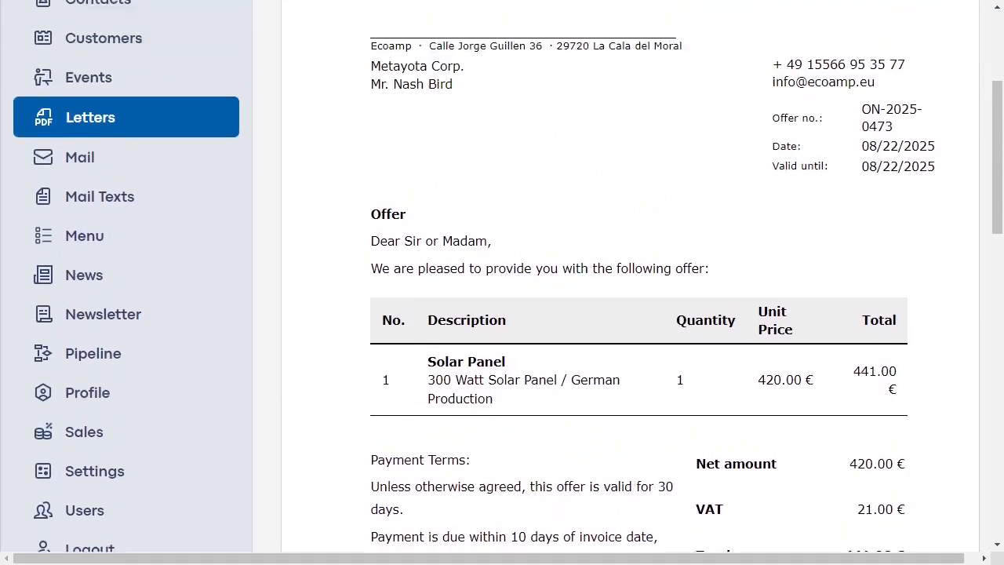
click(810, 111)
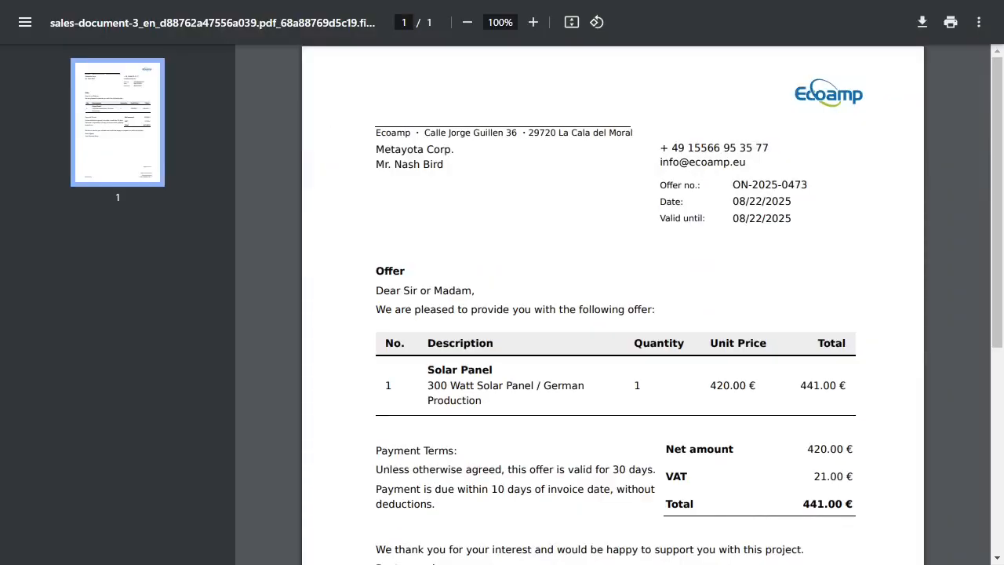
- Scroll through the exported offer PDF and zoom the page to 125%
scroll(612, 306, down, 5)
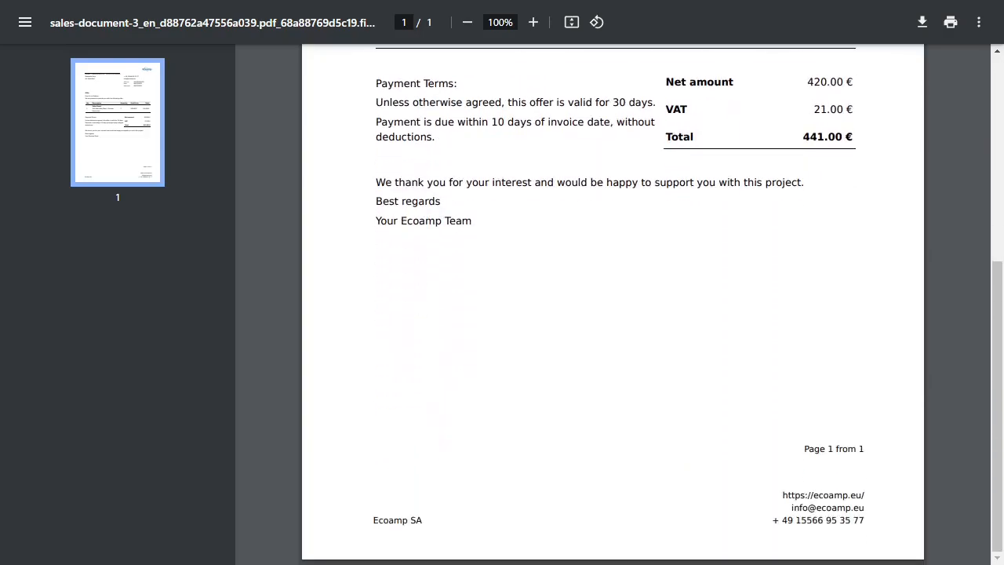
scroll(612, 306, up, 5)
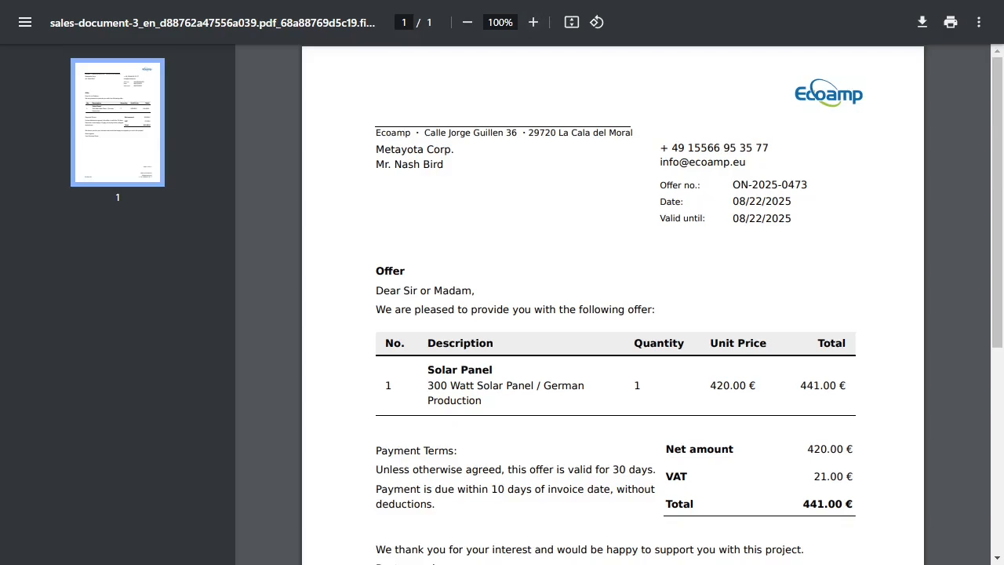
click(534, 22)
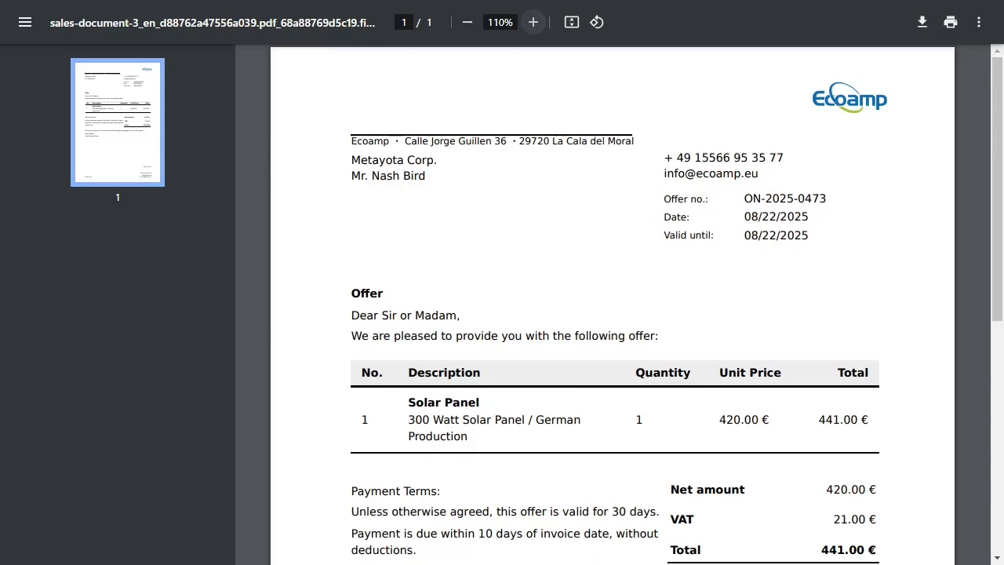
click(534, 22)
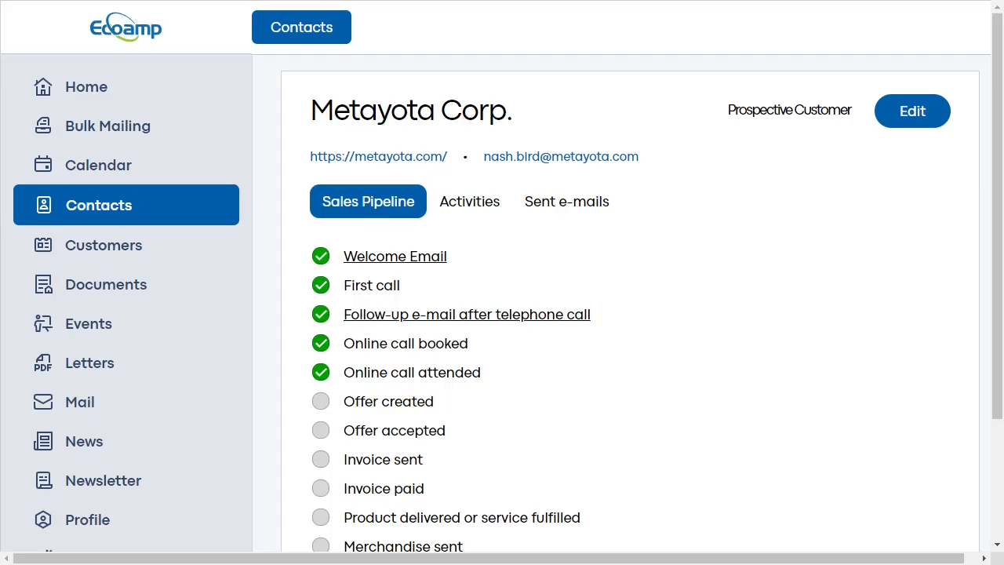
- Set the Metayota Corp. offer status to Sent and save it, then reopen the Metayota Corp. contact
click(90, 363)
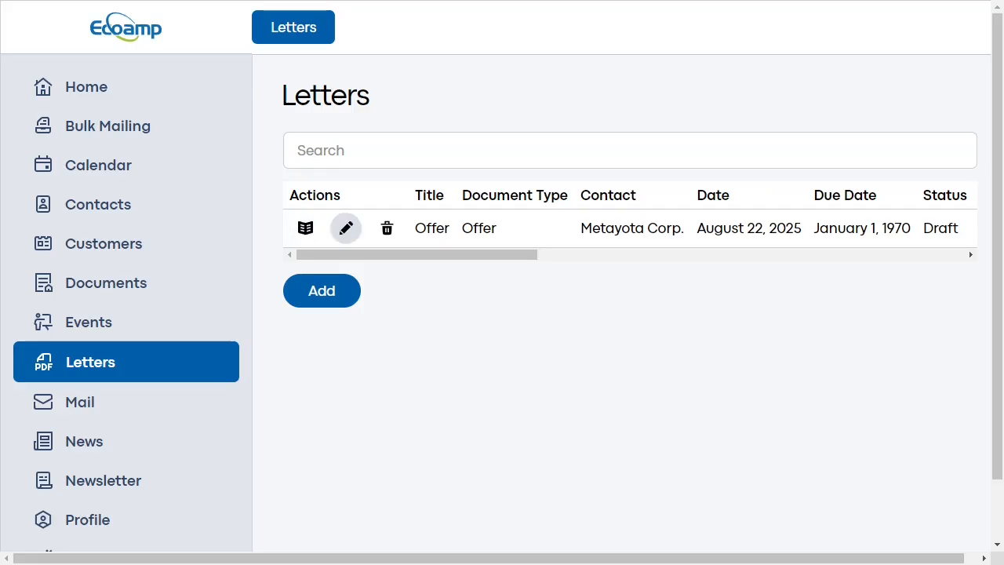
click(346, 227)
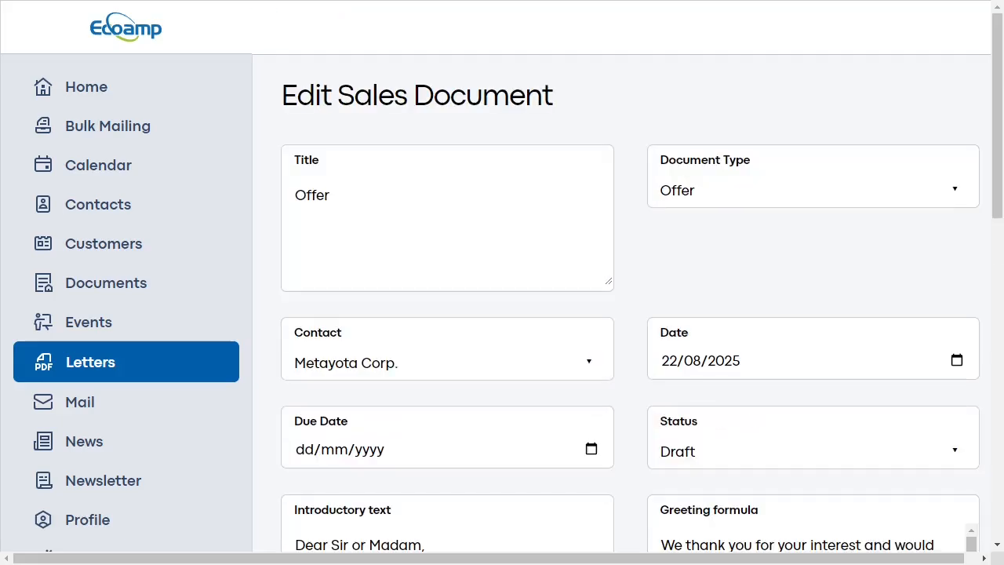
scroll(502, 283, down, 4)
click(813, 173)
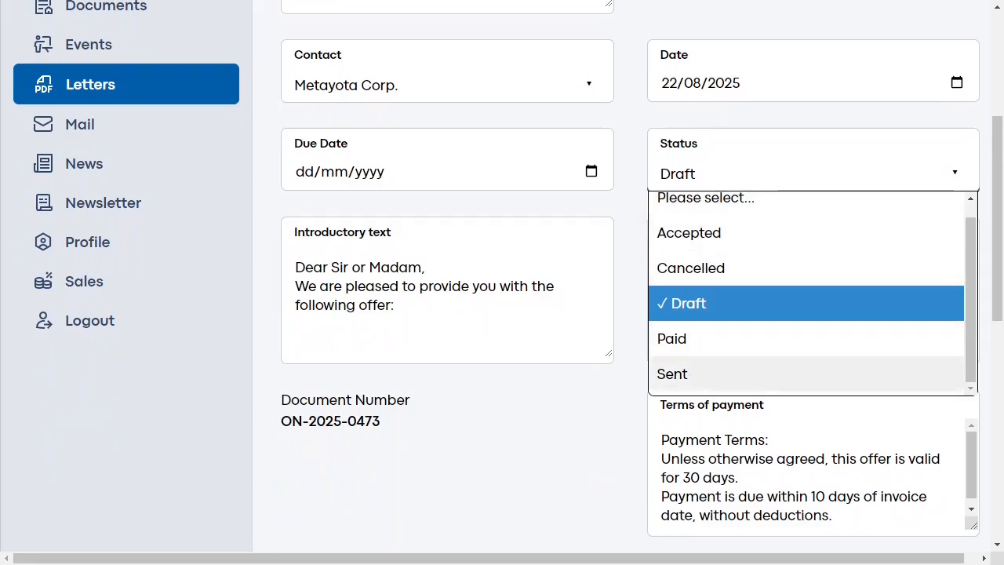
click(673, 373)
scroll(672, 373, down, 6)
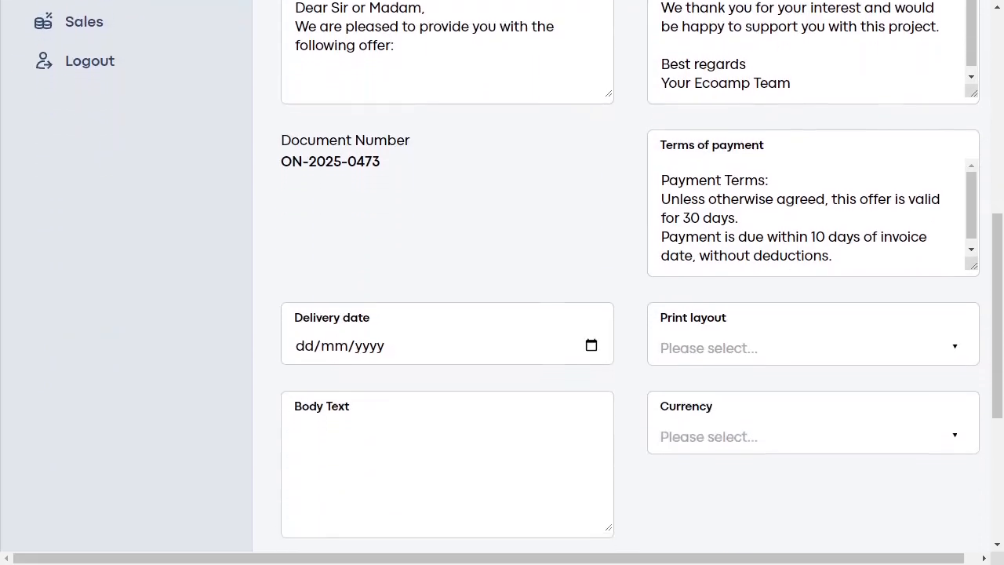
click(321, 373)
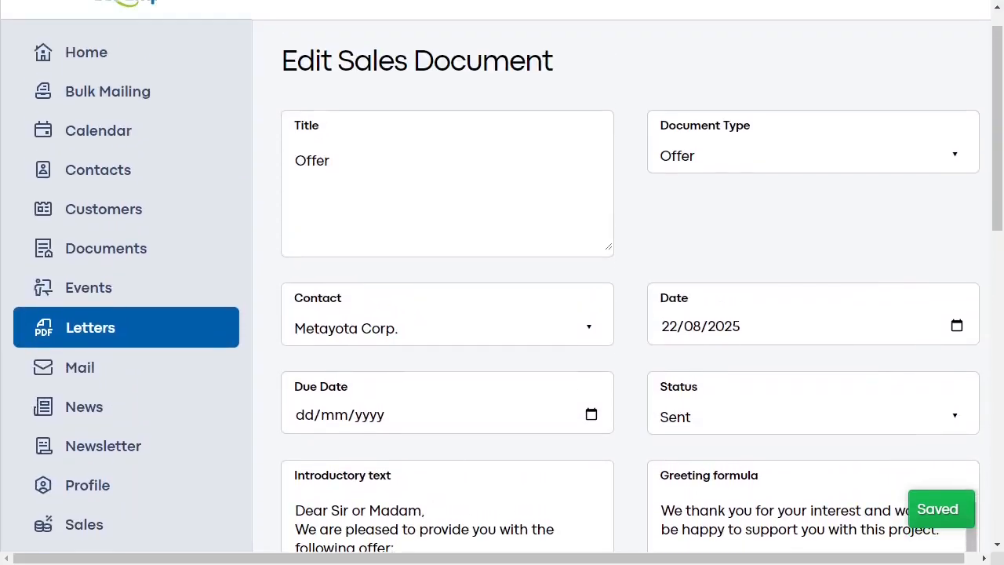
click(98, 170)
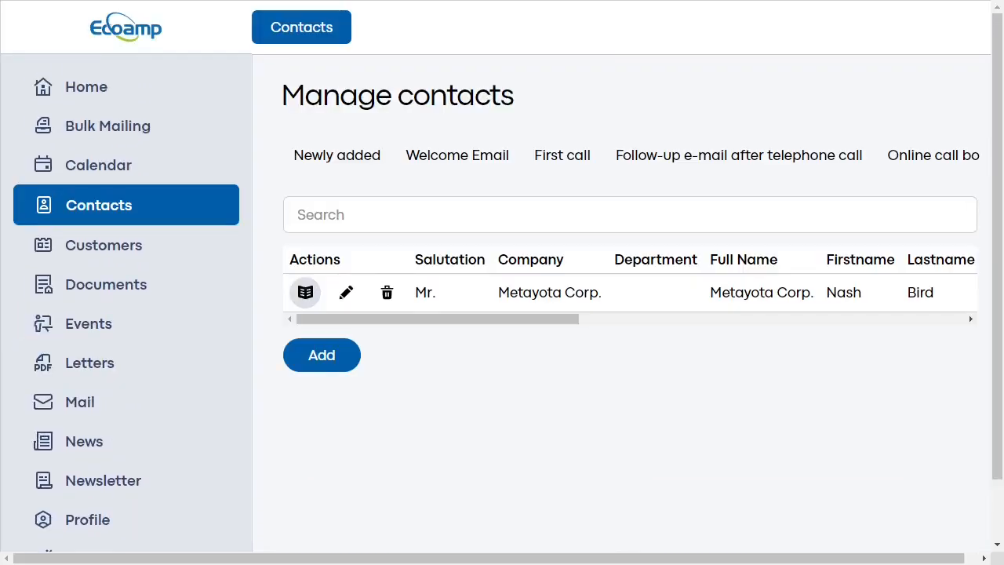
click(305, 291)
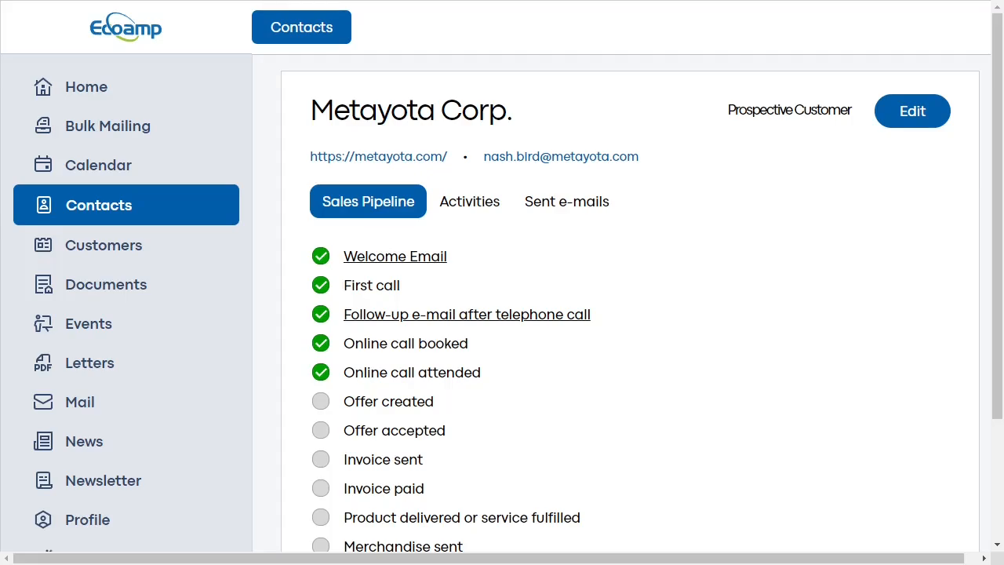